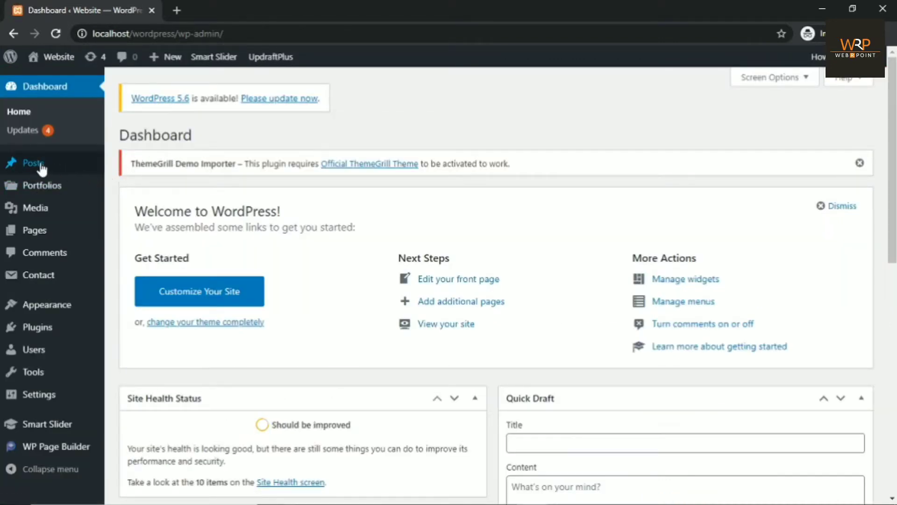
Open the post "What is Responsive Web Design (RWD) and how to use it?" for editing from the list of all posts
mouse_move(42, 167)
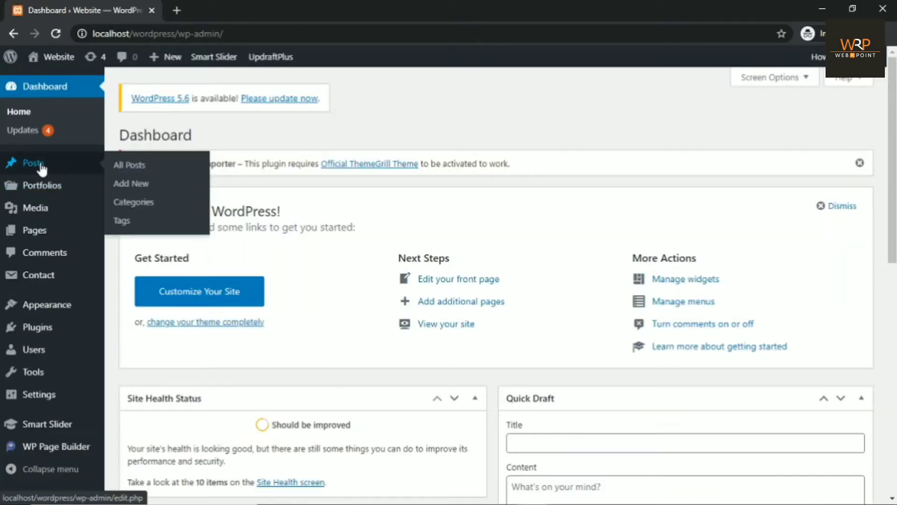
left_click(125, 168)
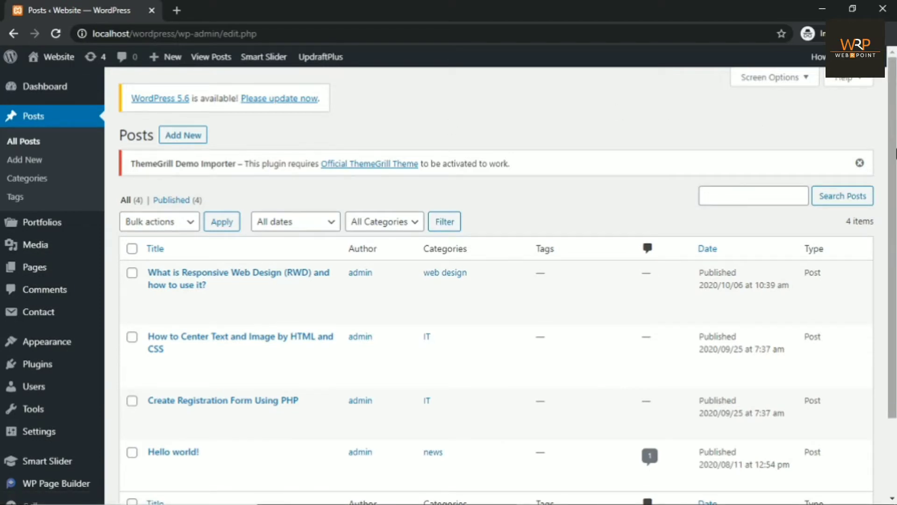
scroll(892, 154, "down", 1)
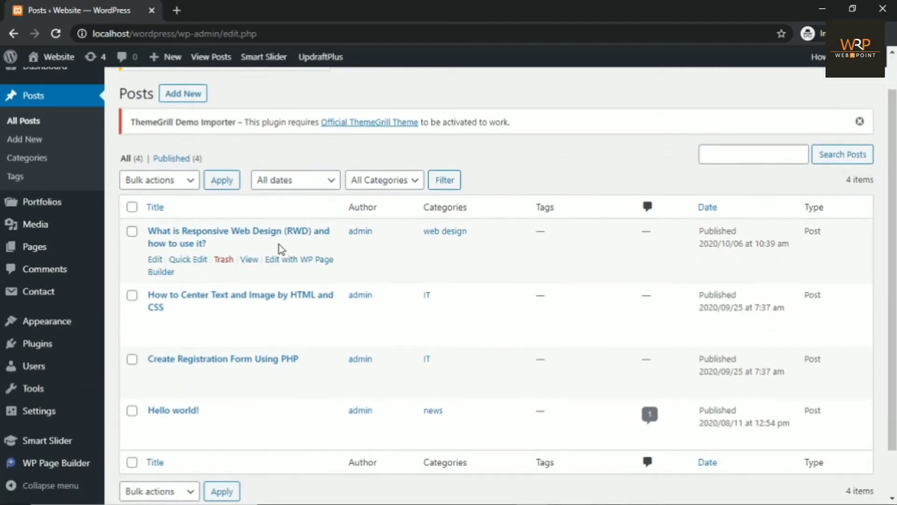
left_click(155, 259)
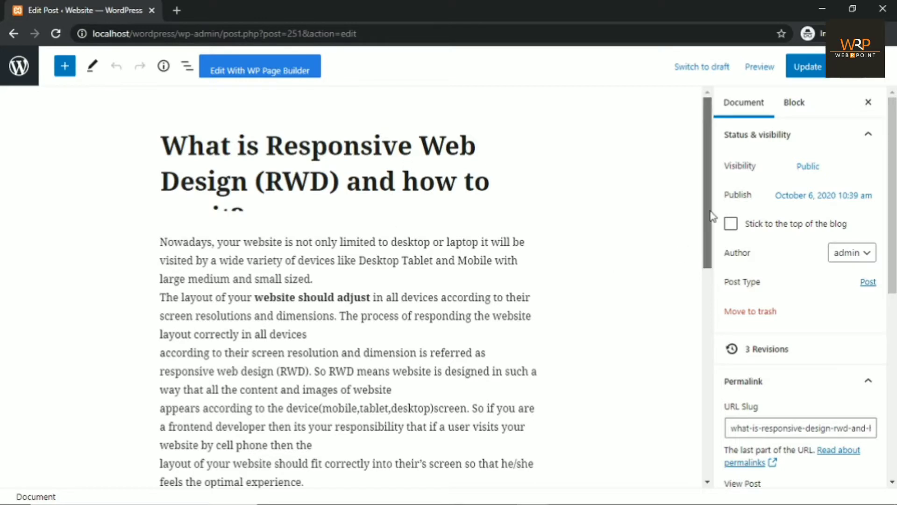
Review the post's content and document settings, including the Featured image section, and return to the posts list
left_click_drag(709, 215, 706, 445)
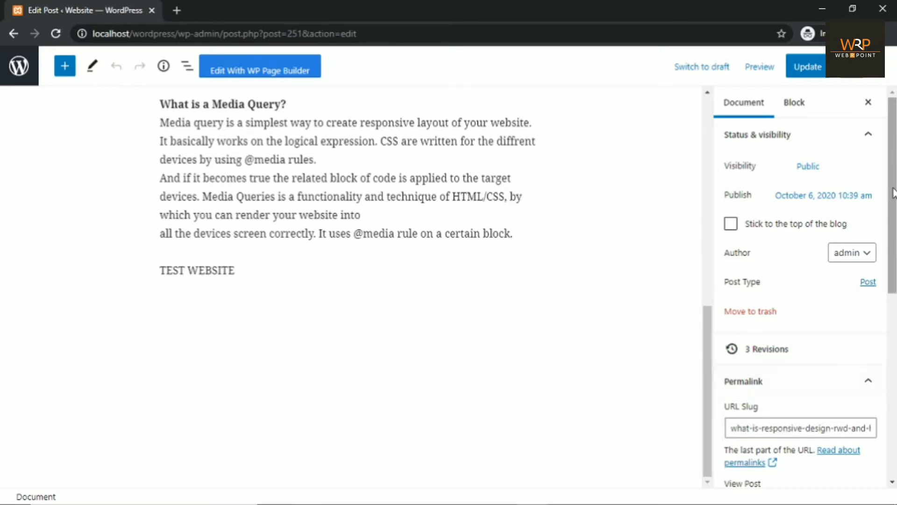
scroll(794, 377, "down", 5)
scroll(795, 376, "down", 3)
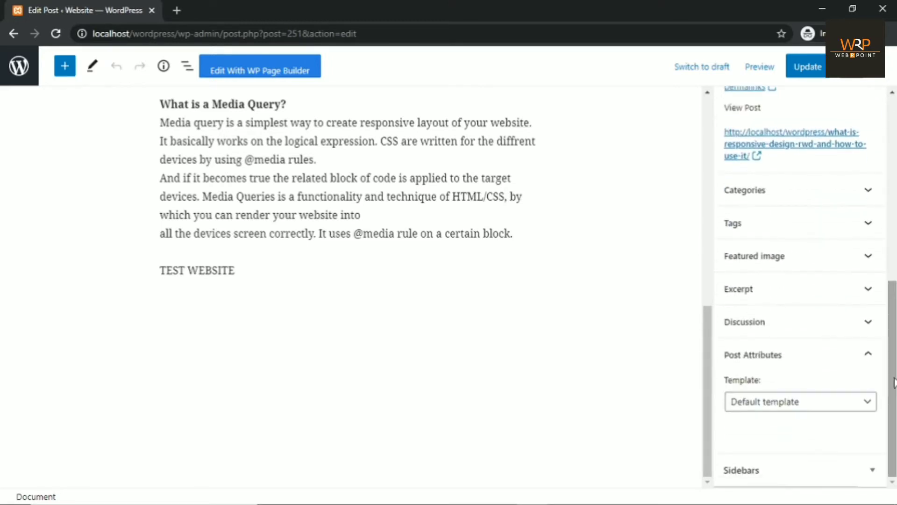
left_click(779, 264)
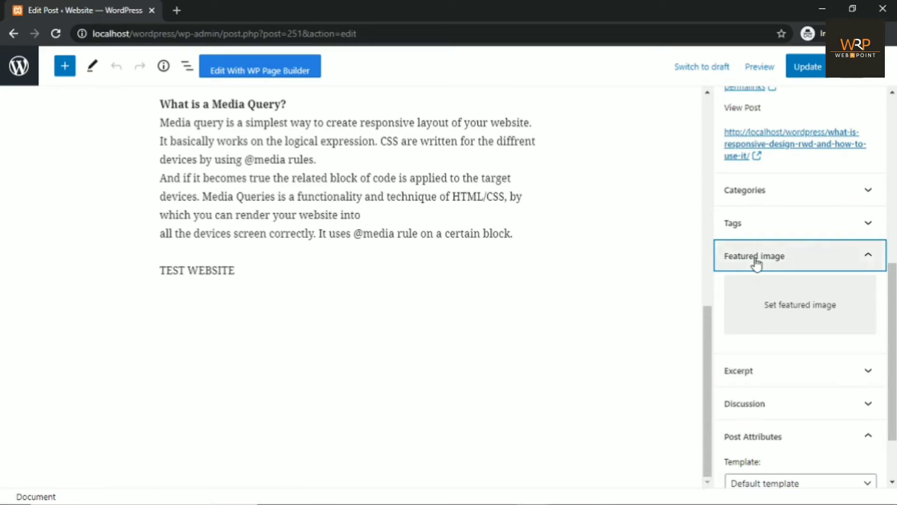
left_click_drag(707, 371, 699, 125)
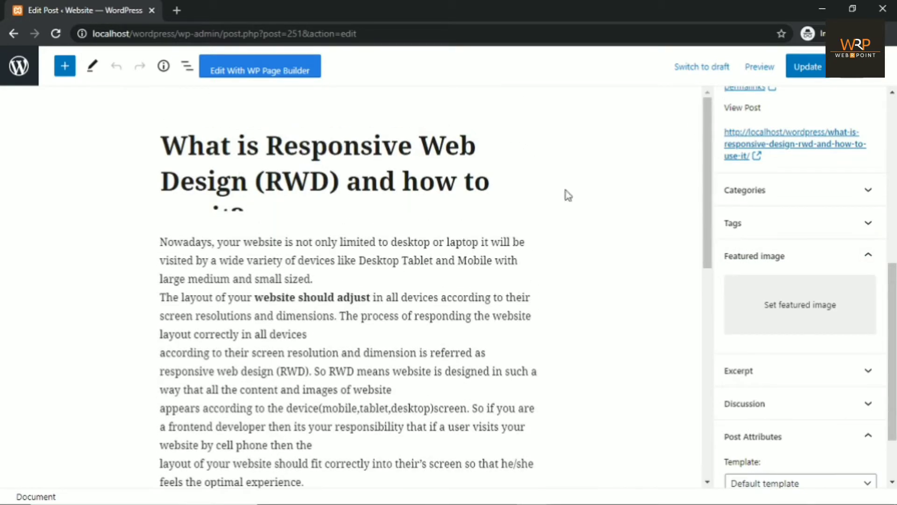
left_click_drag(709, 217, 704, 449)
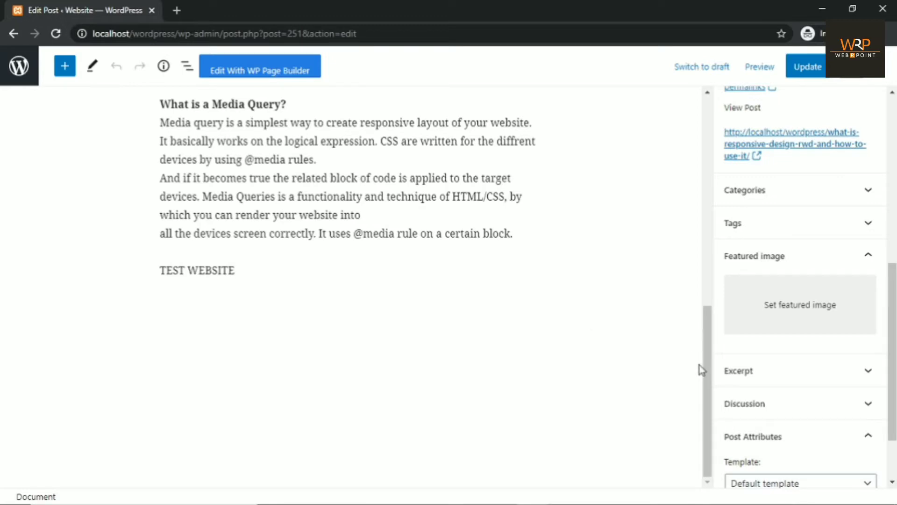
left_click_drag(705, 377, 699, 153)
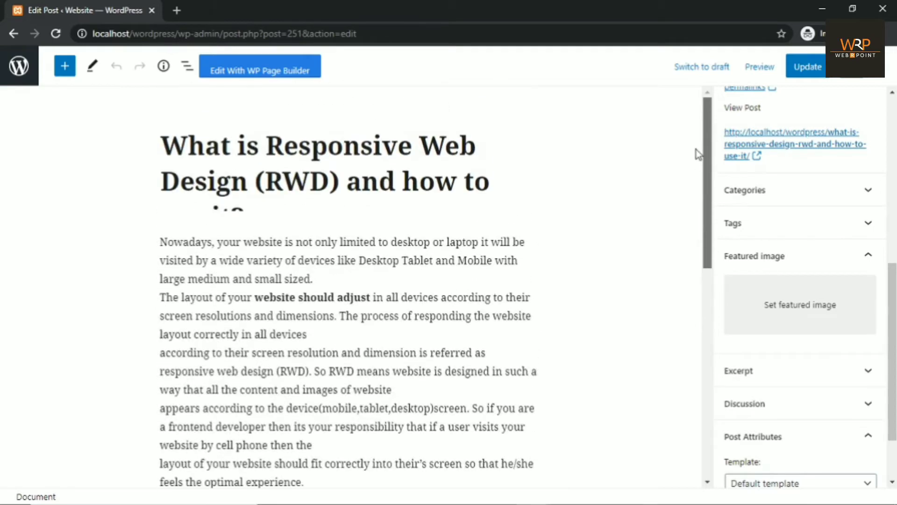
left_click(17, 71)
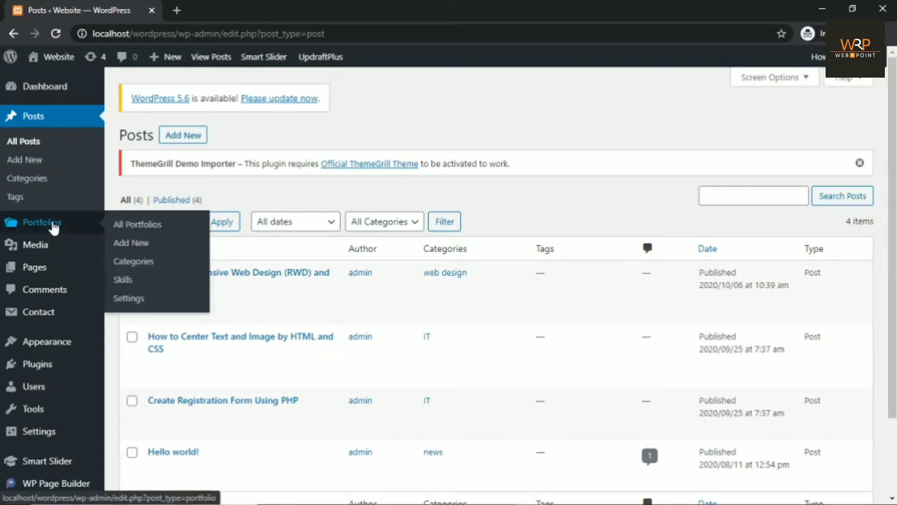
Search the plugins available for installation for "Advanced Custom Fields"
mouse_move(42, 276)
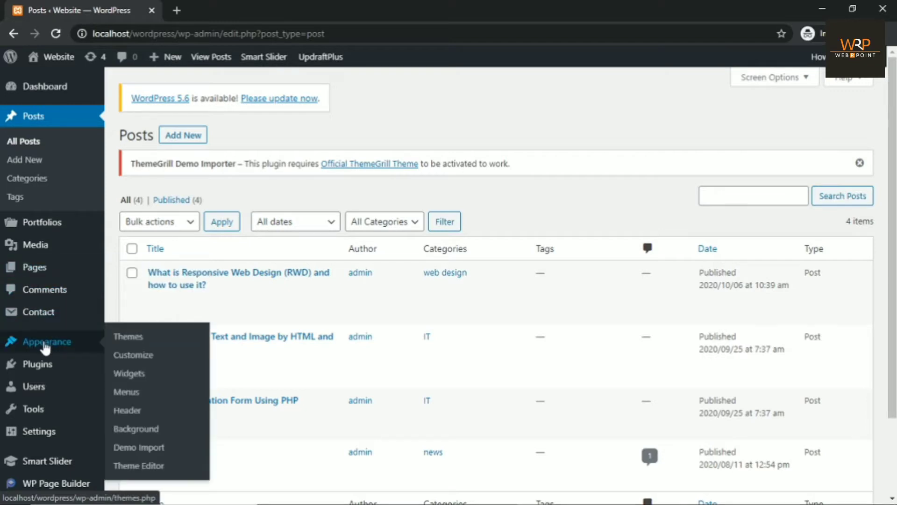
mouse_move(42, 370)
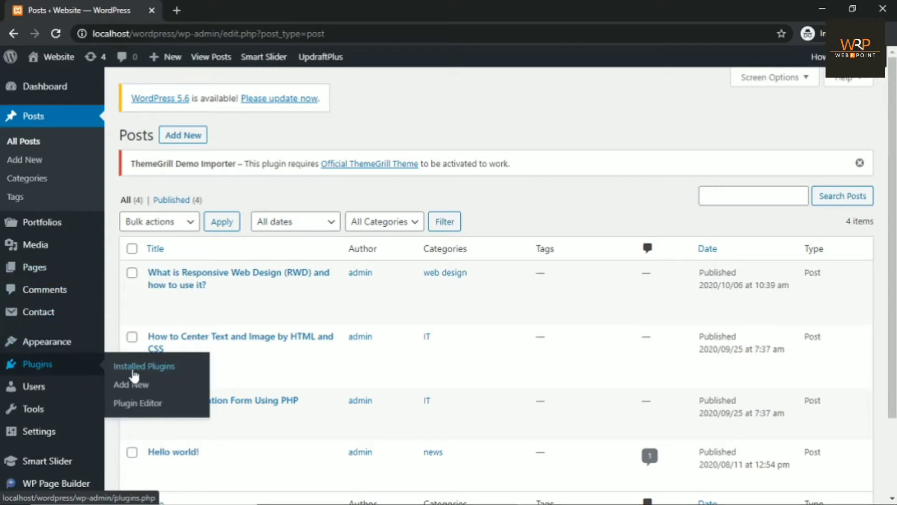
left_click(137, 386)
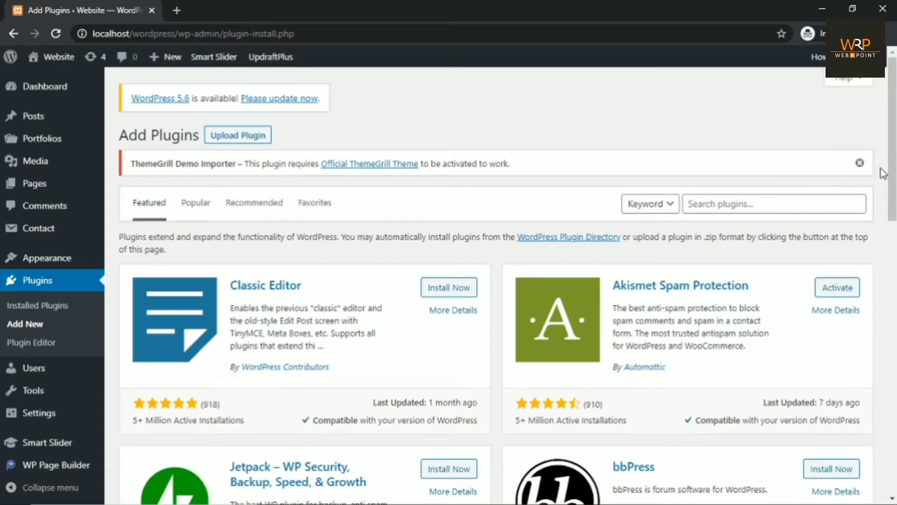
scroll(893, 171, "down", 1)
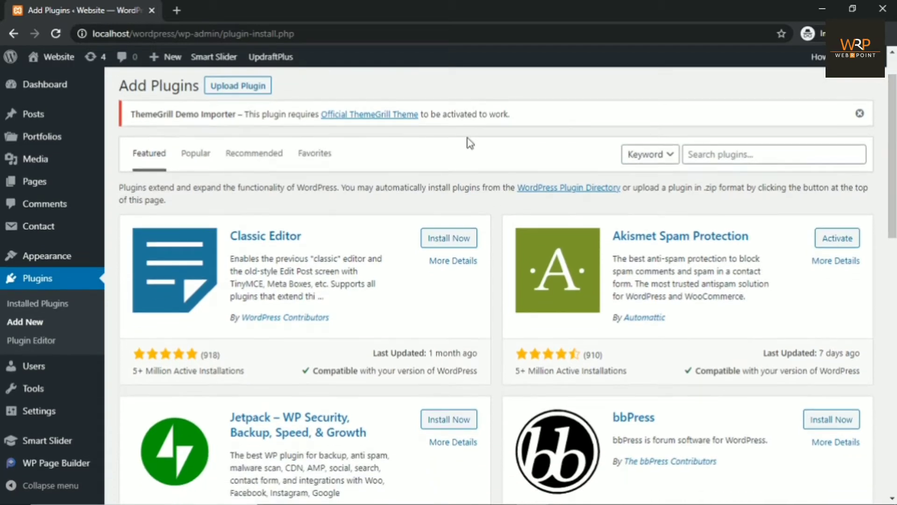
left_click(714, 156)
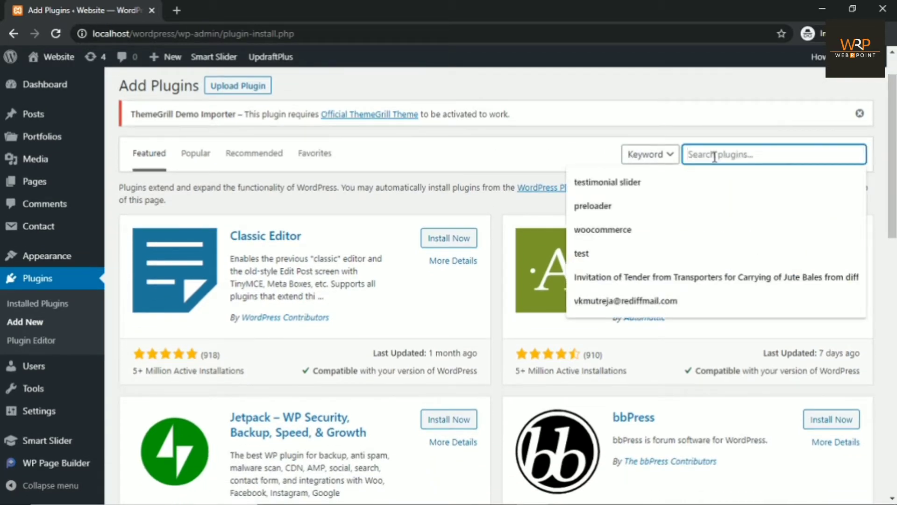
type("Advanced Custom Fields")
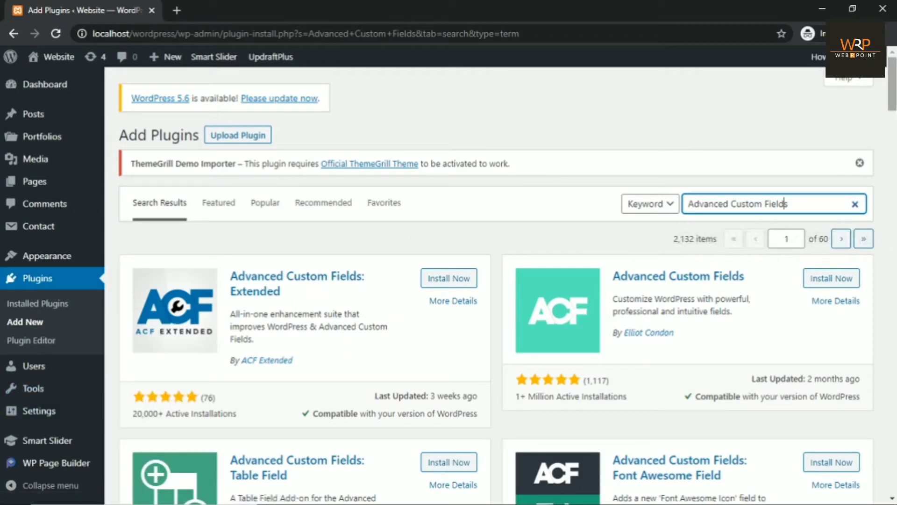
Install and activate the Advanced Custom Fields plugin by Elliot Condon
scroll(893, 89, "down", 3)
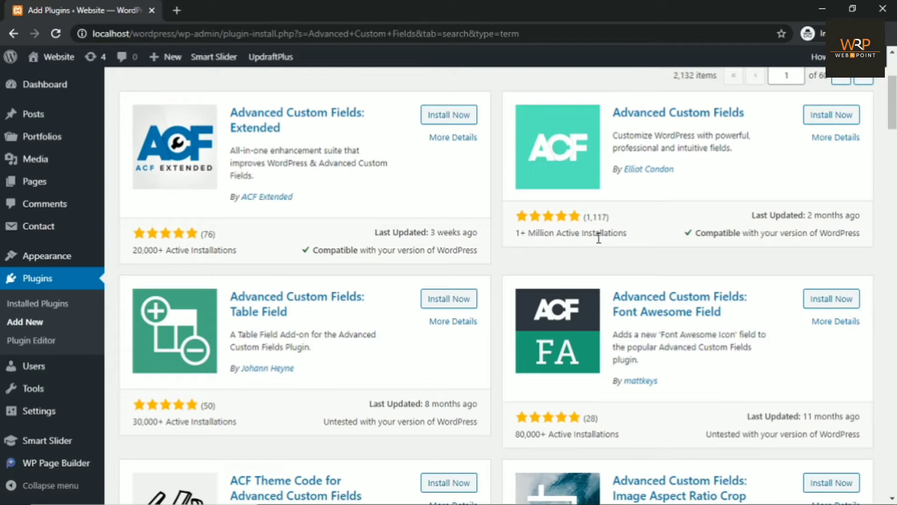
left_click(836, 122)
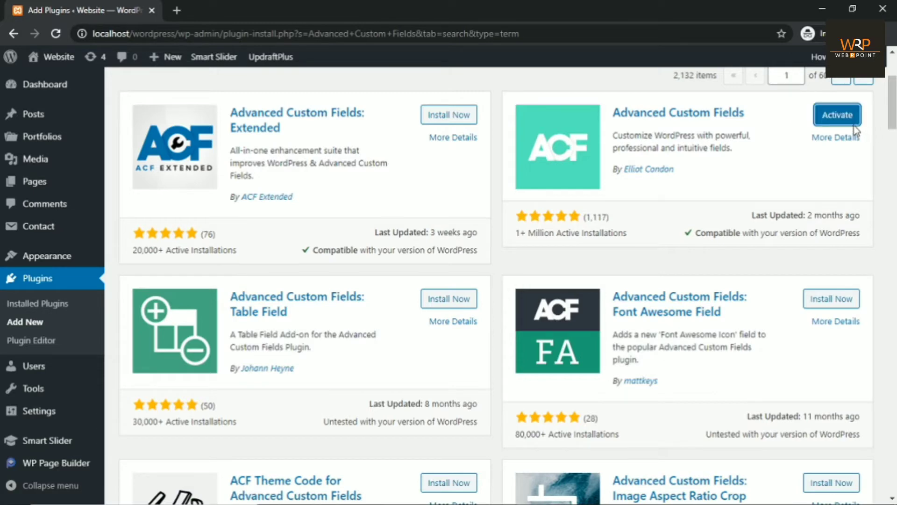
left_click(837, 117)
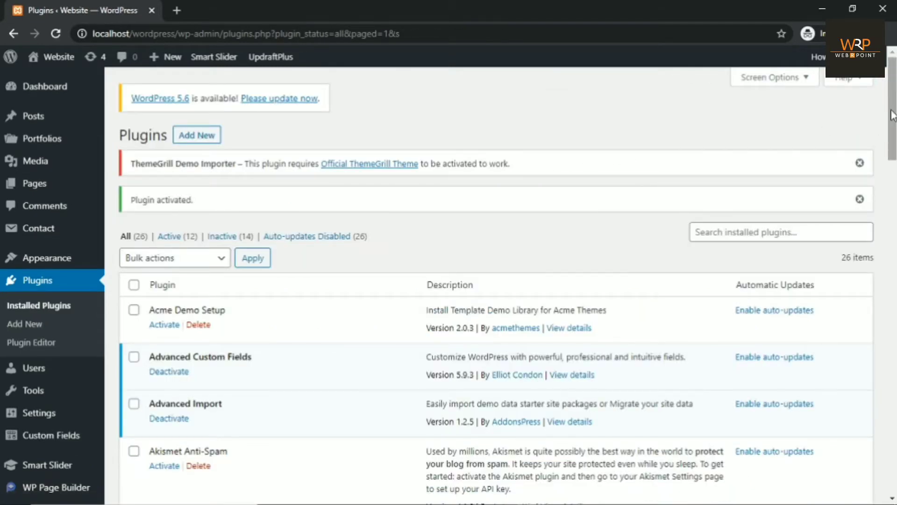
Start a new field group from the Custom Fields field groups list
scroll(122, 394, "down", 5)
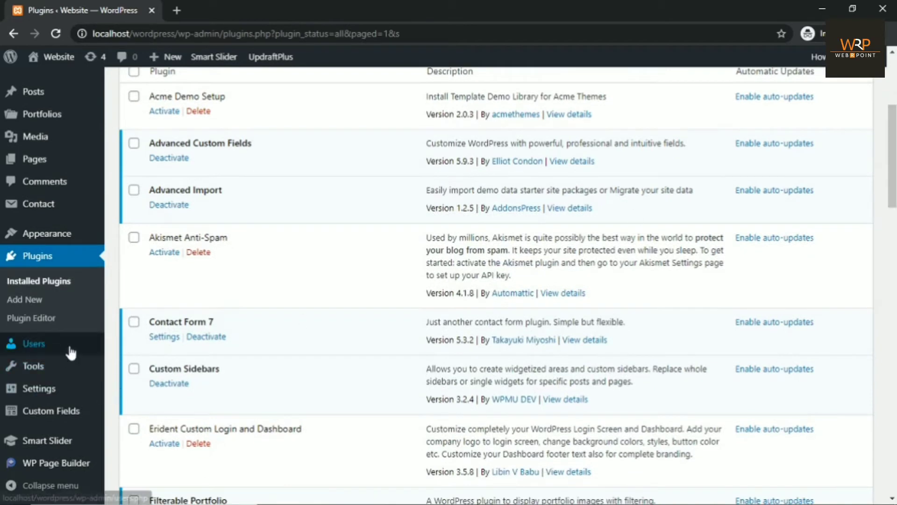
mouse_move(38, 95)
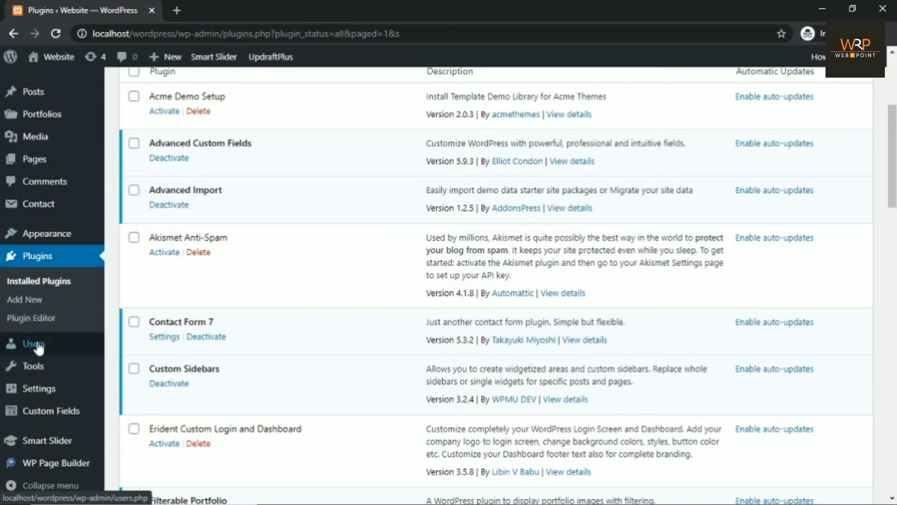
mouse_move(39, 410)
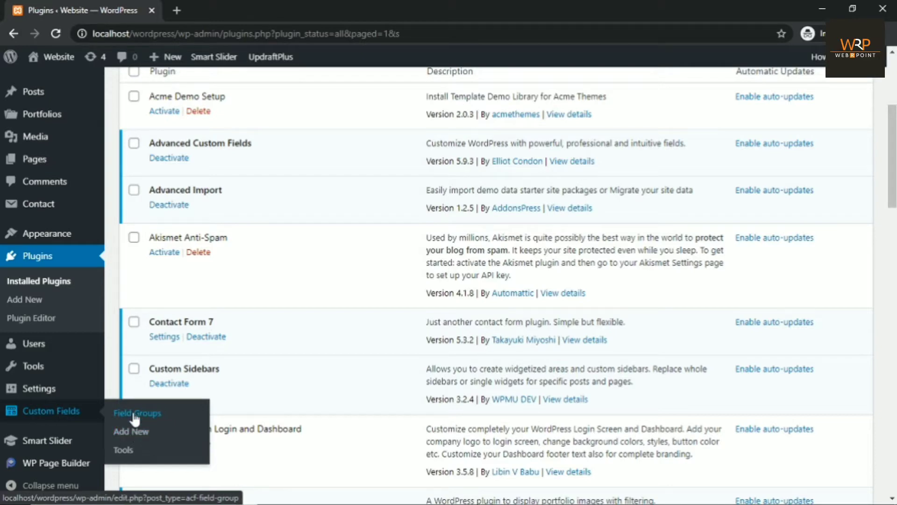
left_click(150, 419)
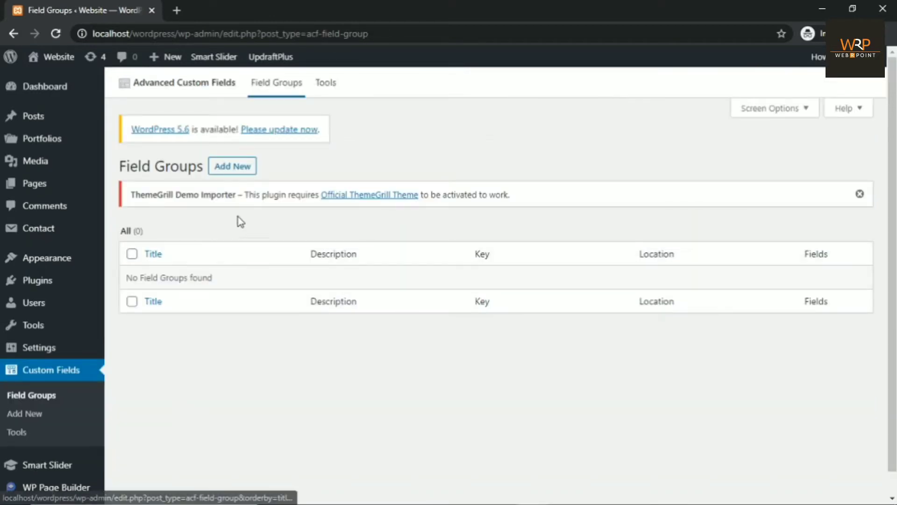
left_click(233, 169)
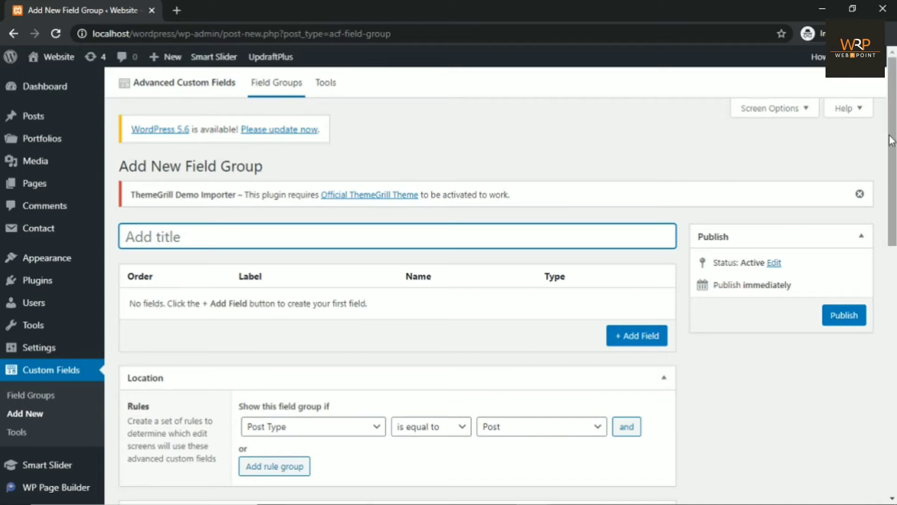
left_click_drag(891, 140, 892, 168)
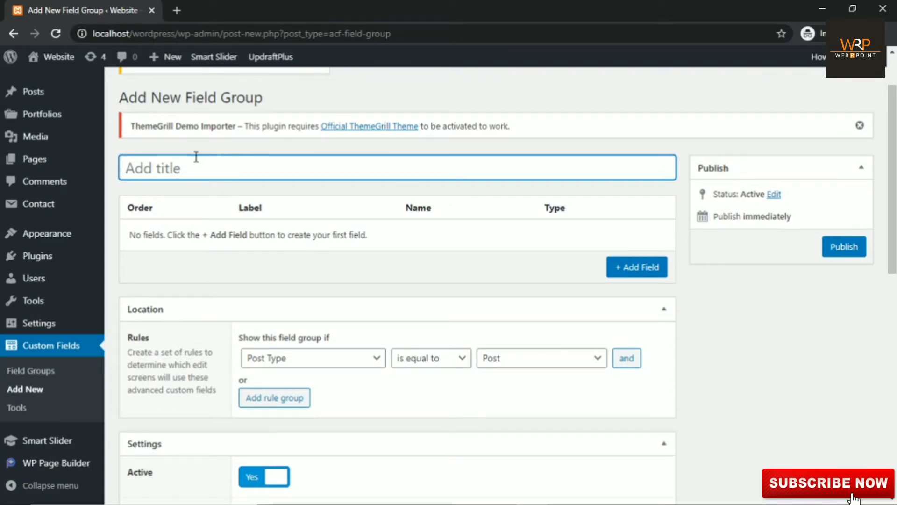
type("post")
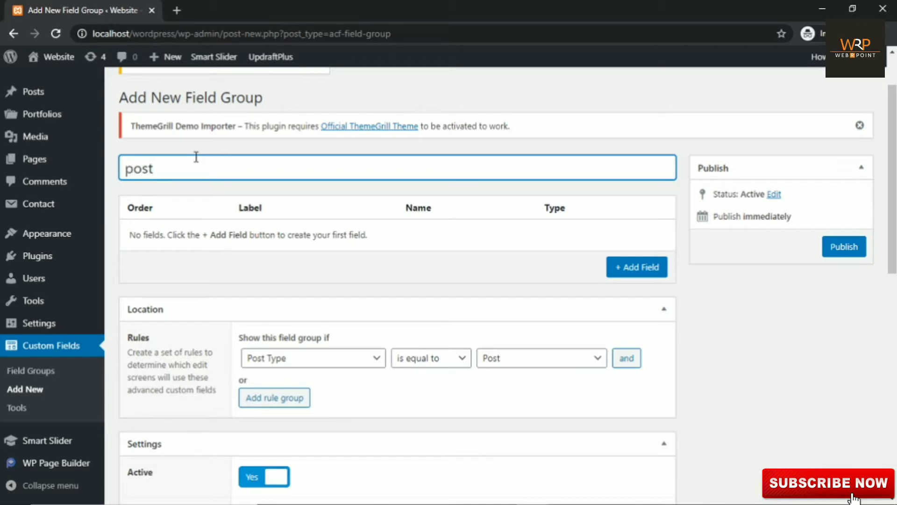
type("customs")
type("a")
key("BackSpace")
key("BackSpace")
key("BackSpace")
key("BackSpace")
key("BackSpace")
key("BackSpace")
key("BackSpace")
key("BackSpace")
key("BackSpace")
key("BackSpace")
key("BackSpace")
key("BackSpace")
Title the field group "postsample" and add a first field with the label "Designation"
type("postsample")
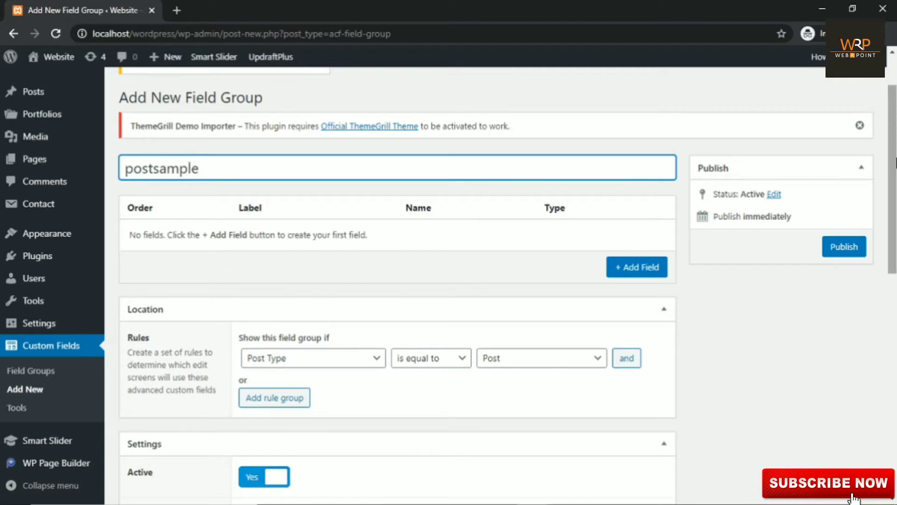
scroll(896, 162, "down", 1)
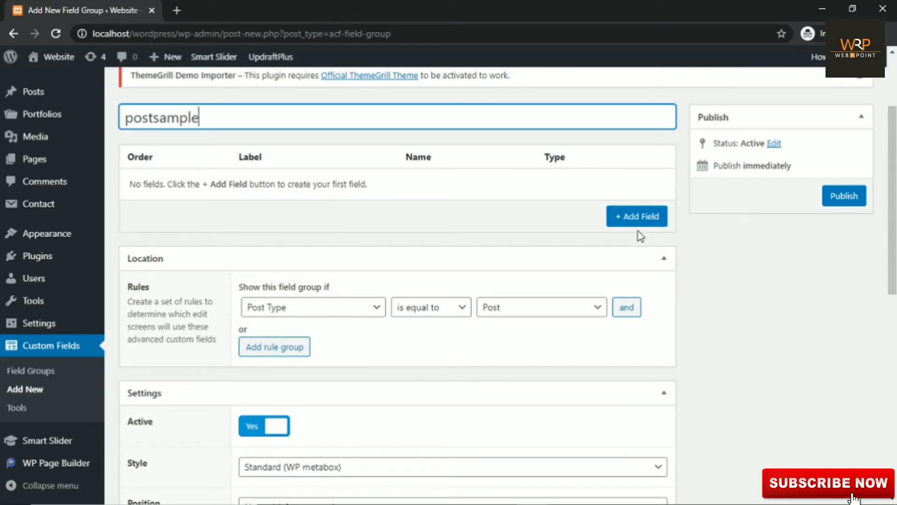
key("ctrl+plus")
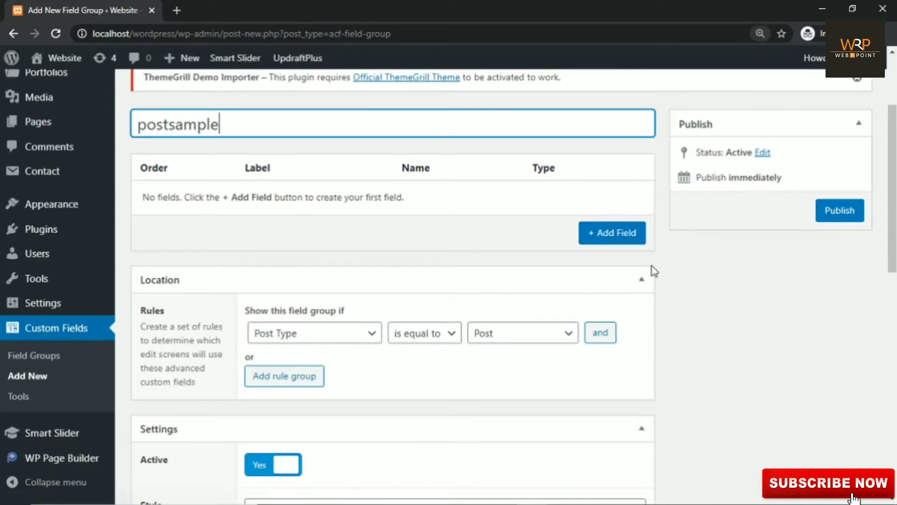
left_click(609, 239)
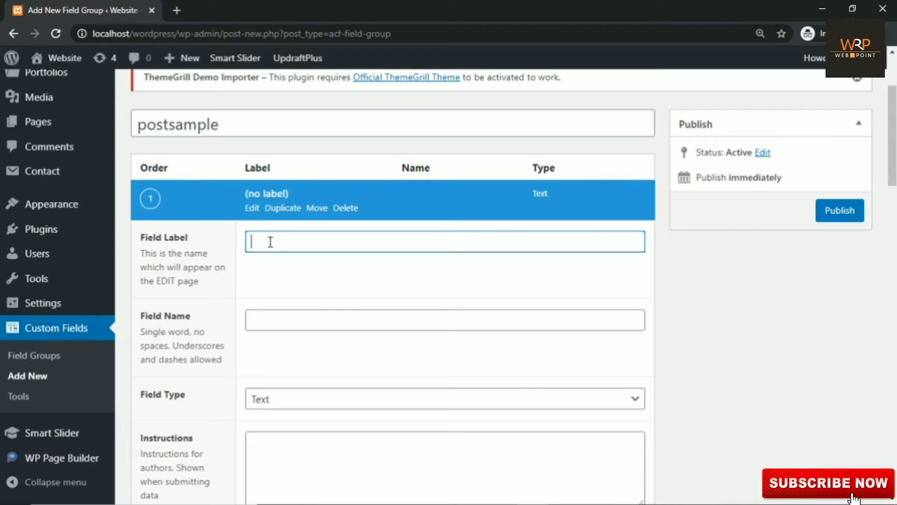
type("Designation")
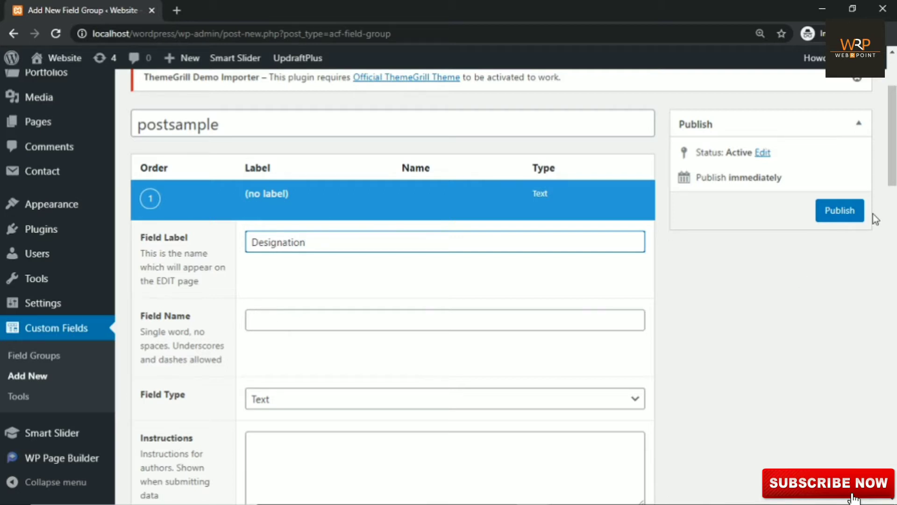
Choose Text as the field type of the Designation field and review its remaining settings
left_click_drag(895, 150, 895, 188)
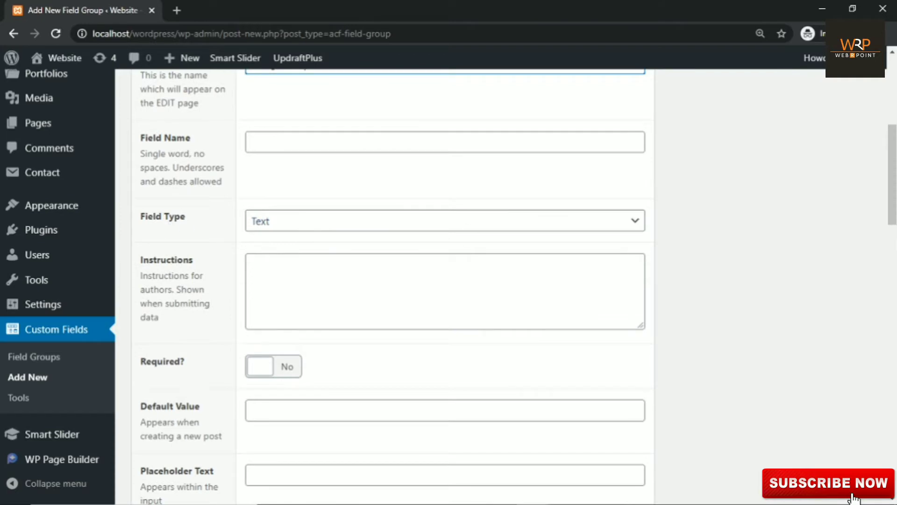
left_click_drag(895, 213, 896, 189)
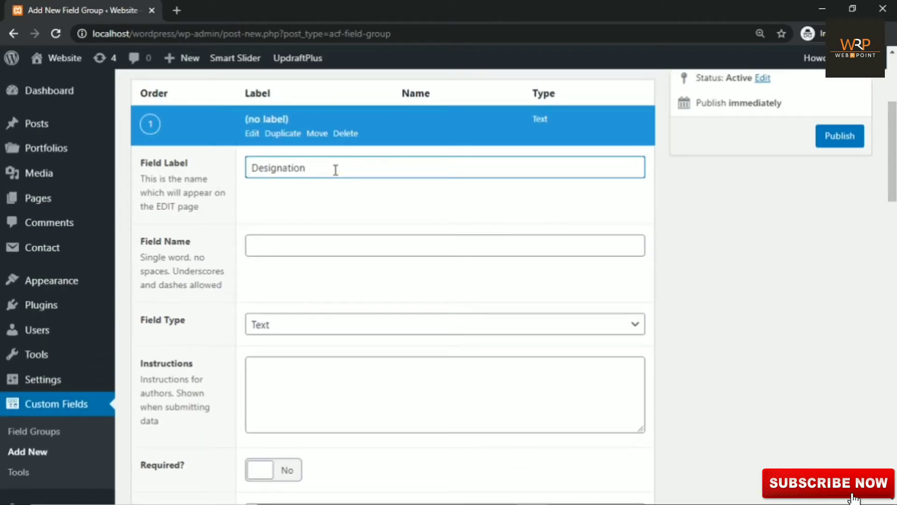
left_click(279, 333)
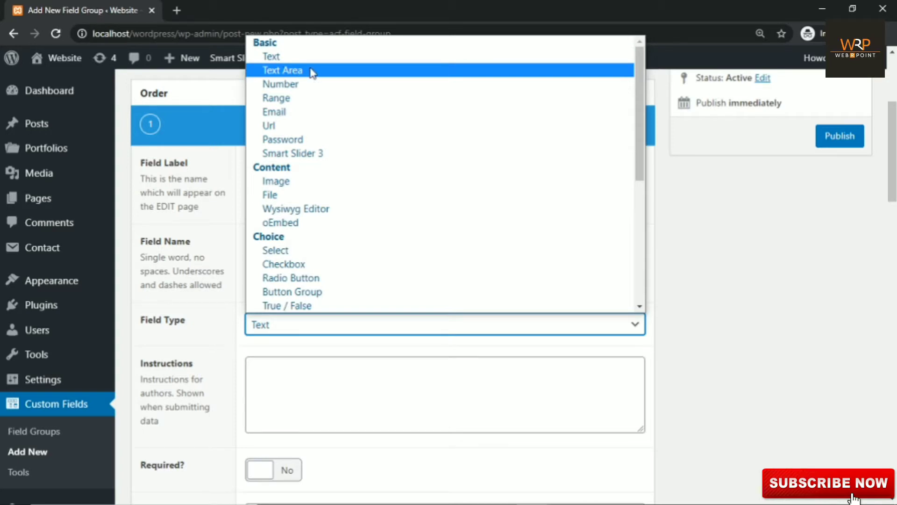
left_click(270, 56)
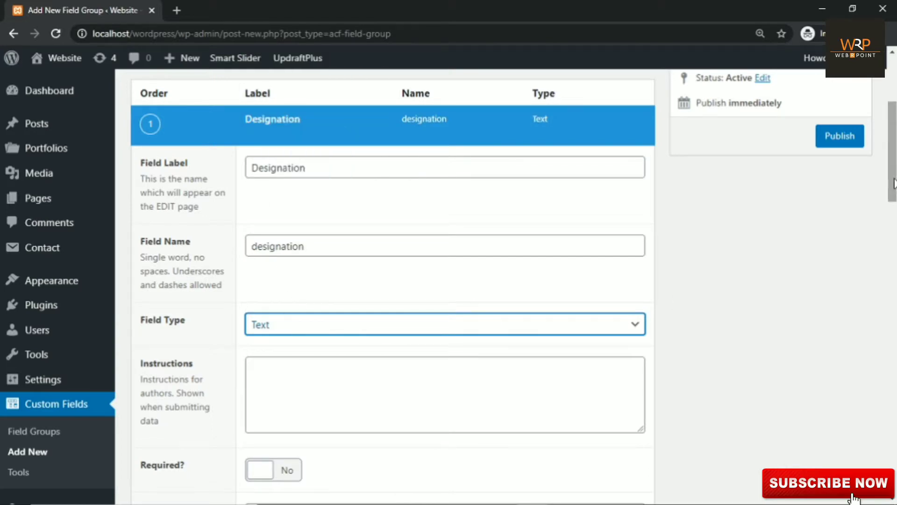
left_click_drag(894, 182, 893, 246)
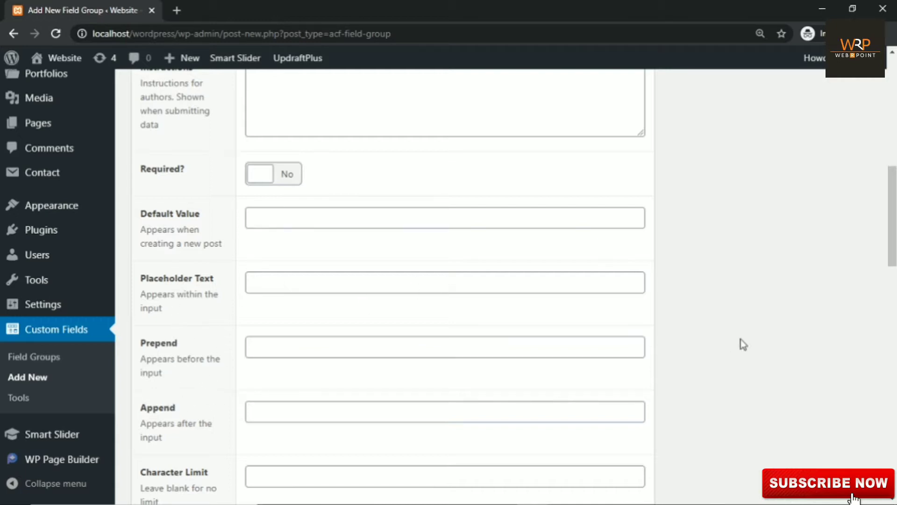
left_click_drag(895, 227, 894, 123)
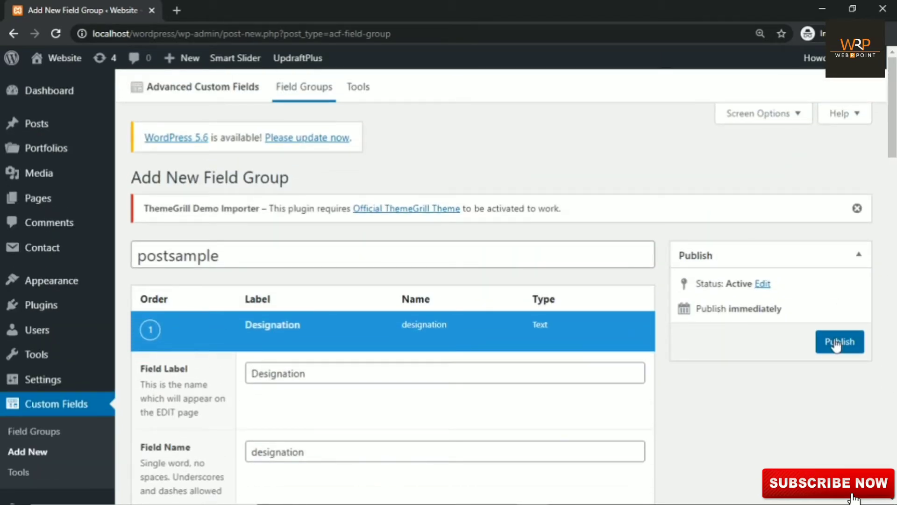
Set the location rule to show the field group if Post Type is equal to Post, and publish the field group
left_click_drag(894, 150, 888, 376)
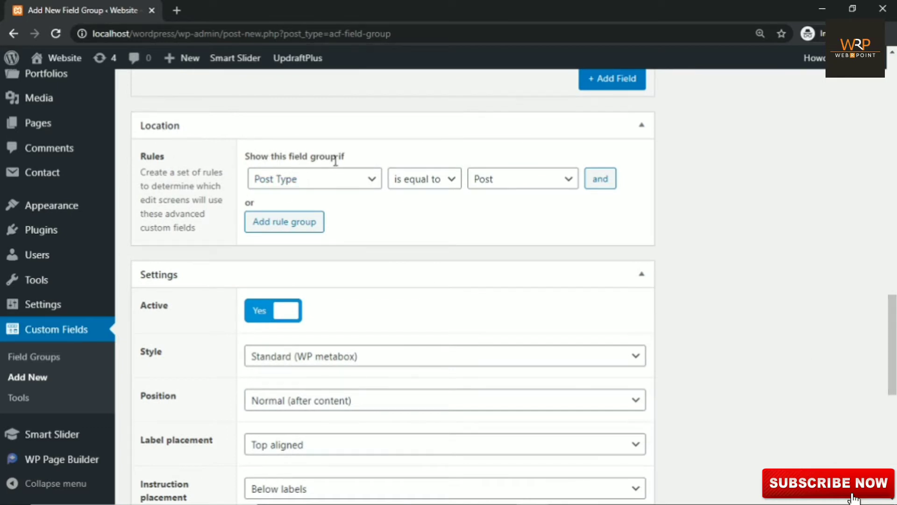
left_click(330, 189)
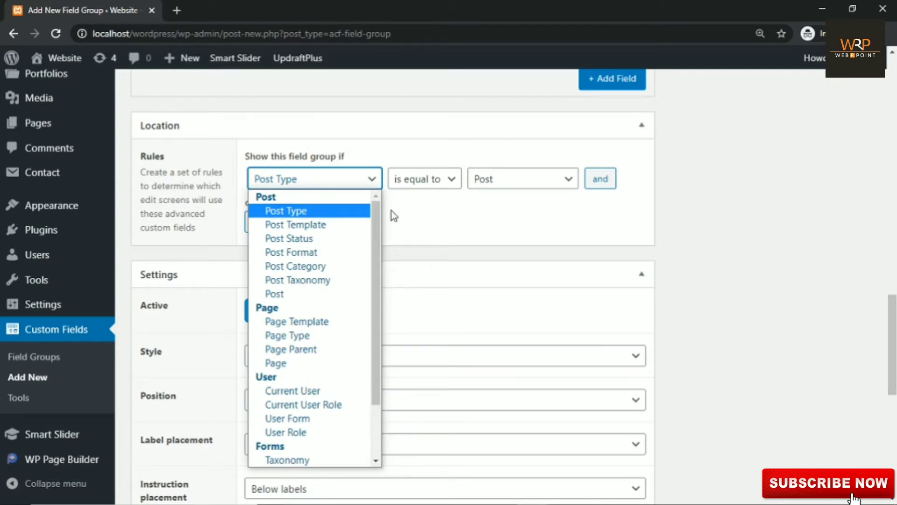
left_click(421, 210)
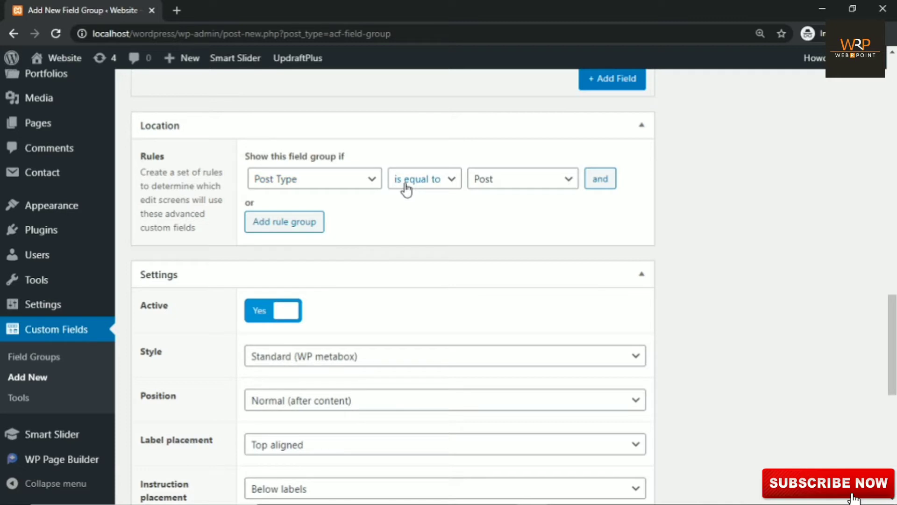
left_click(499, 185)
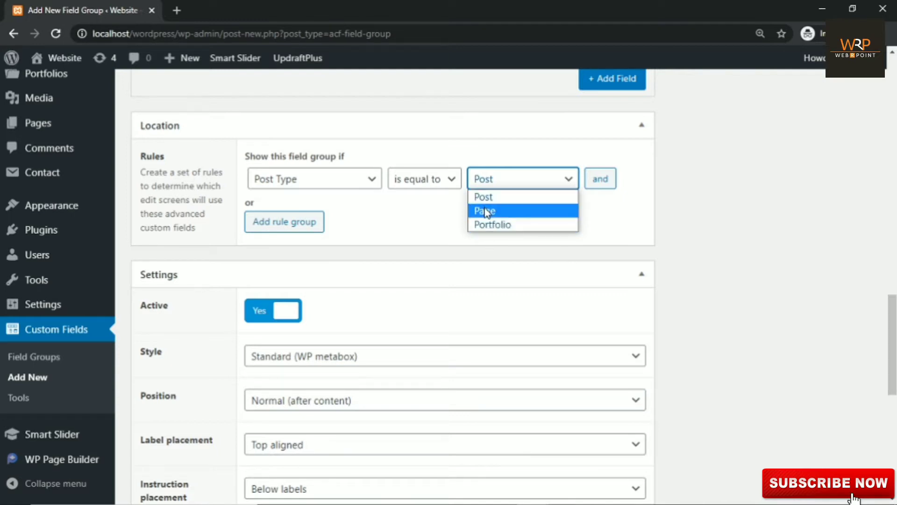
left_click(516, 205)
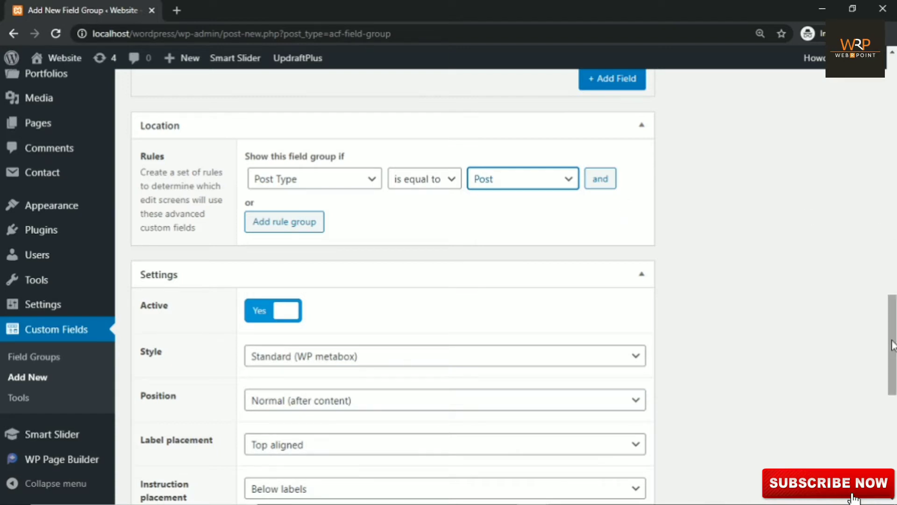
left_click_drag(893, 345, 893, 121)
left_click(840, 284)
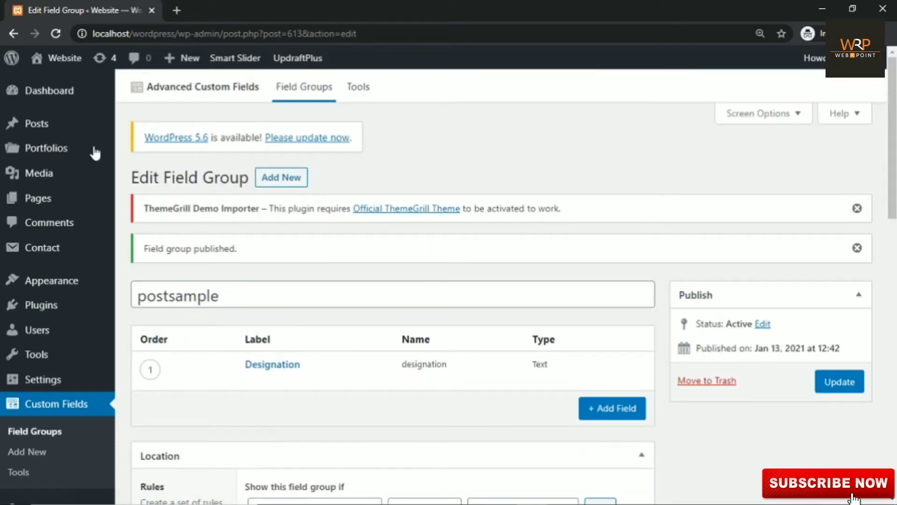
Open all posts in a new tab and edit the "What is Responsive Web Design (RWD) and how to use it?" post to examine its postsample fields
mouse_move(12, 125)
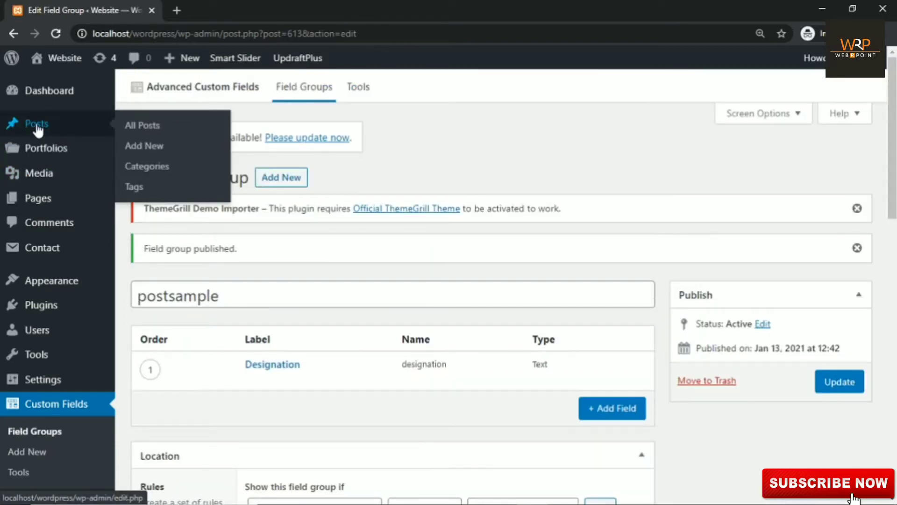
right_click(148, 133)
left_click(171, 135)
left_click(237, 11)
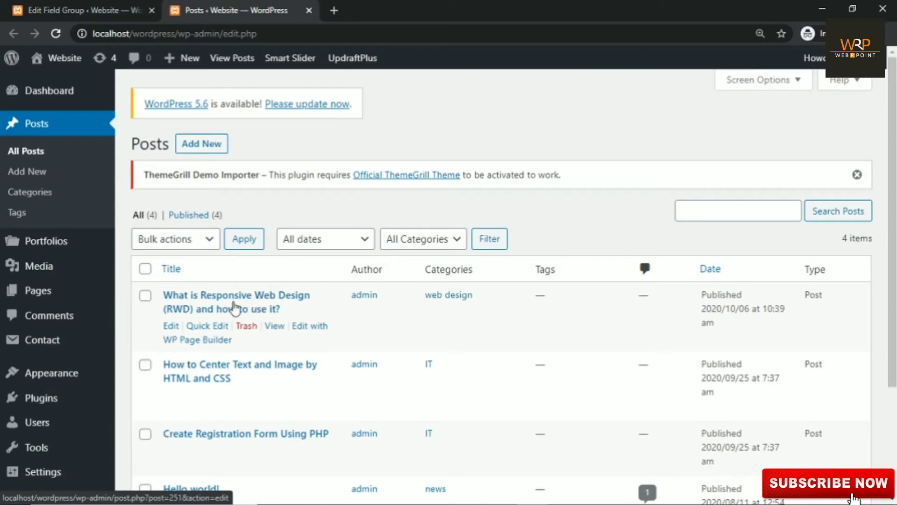
left_click(171, 328)
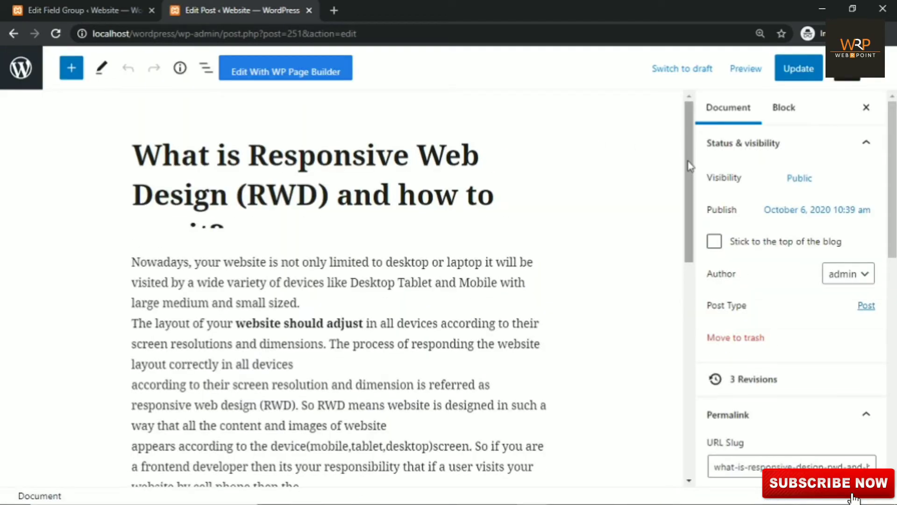
left_click_drag(689, 166, 685, 396)
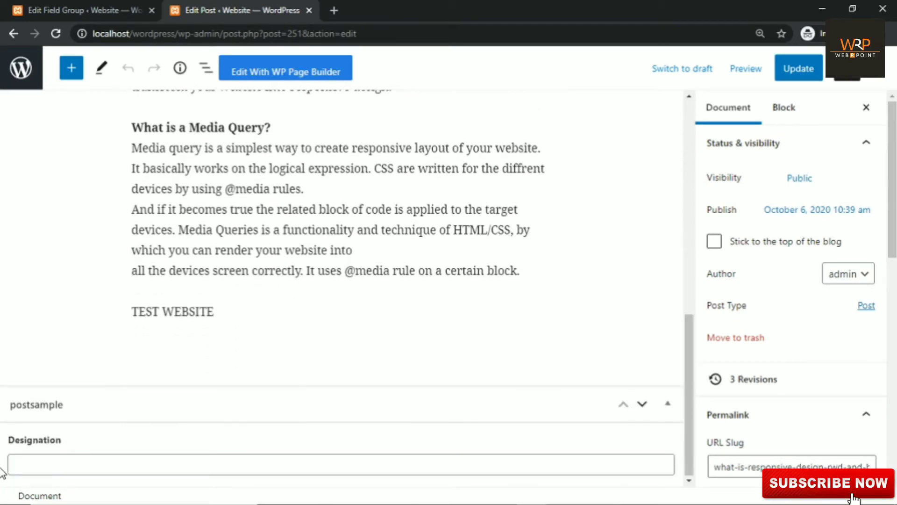
left_click_drag(896, 234, 777, 377)
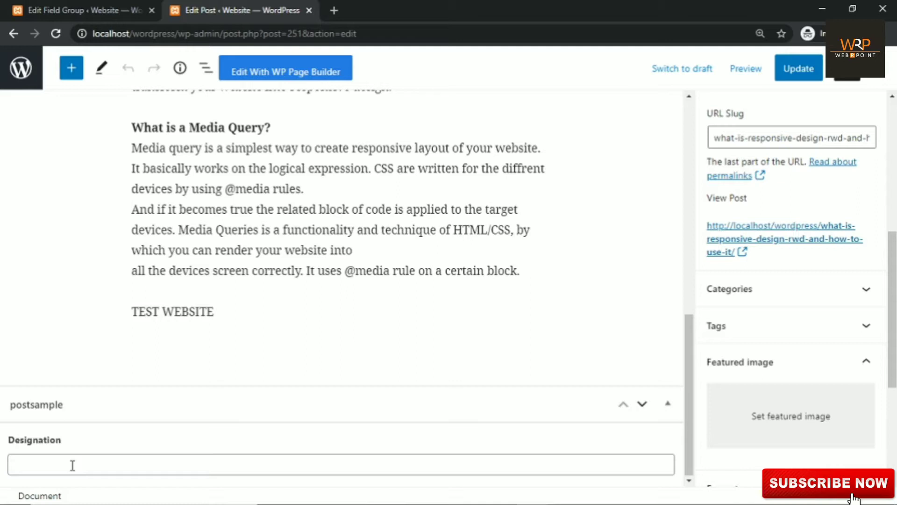
Return to the postsample field group and add a second field labelled "Company" with the field type Text
left_click(96, 12)
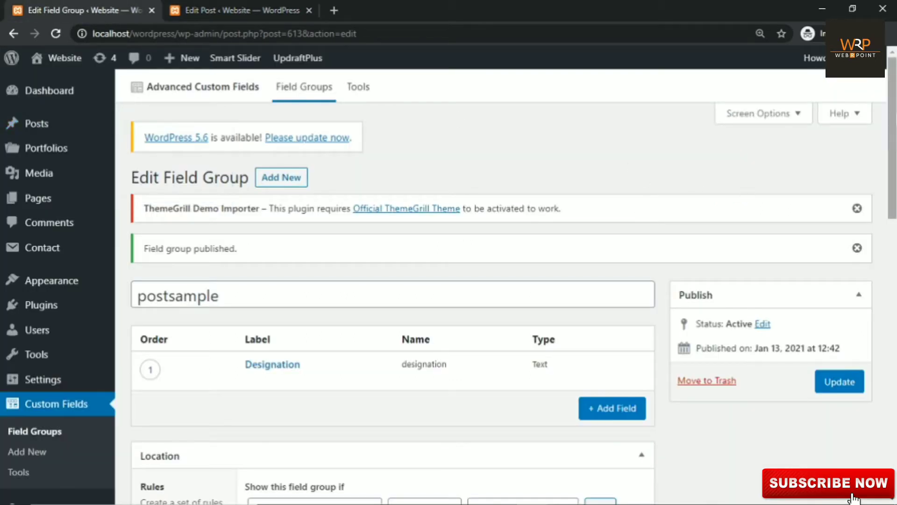
scroll(893, 123, "down", 2)
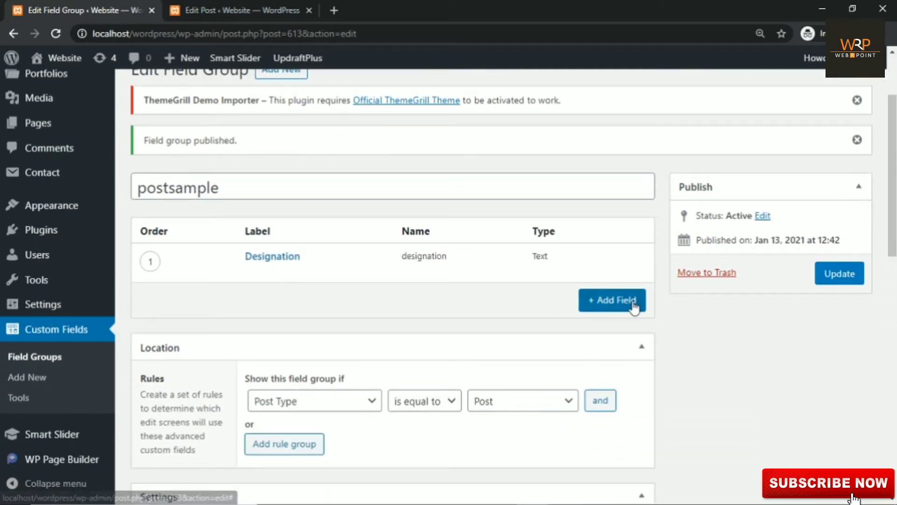
left_click(602, 301)
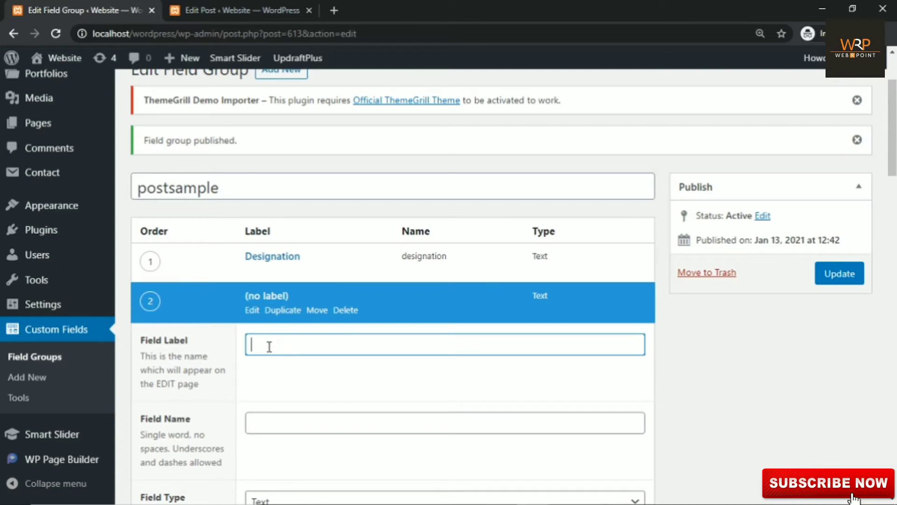
type("d")
type("ompany")
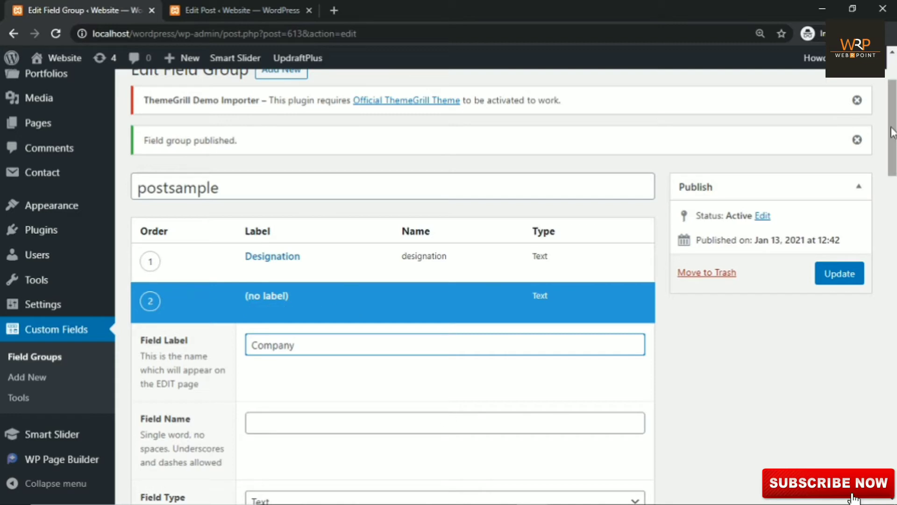
left_click_drag(896, 143, 895, 181)
left_click(285, 327)
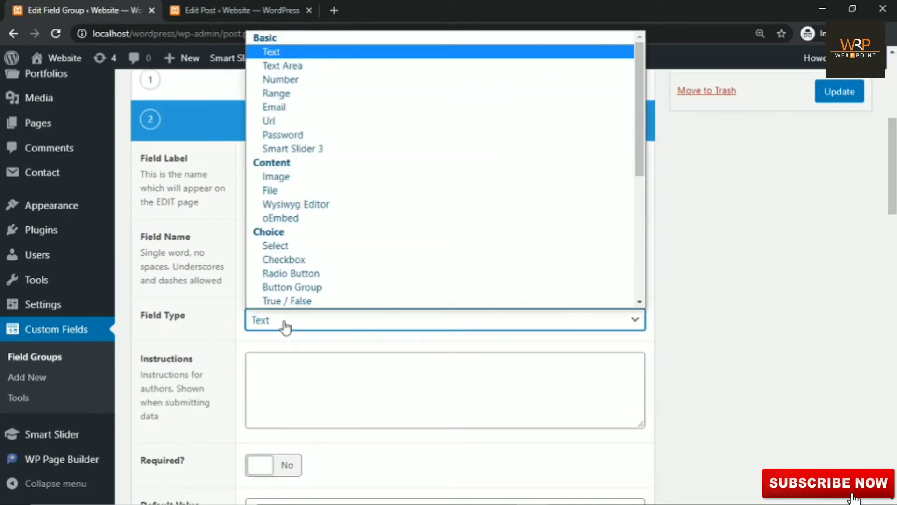
left_click(286, 53)
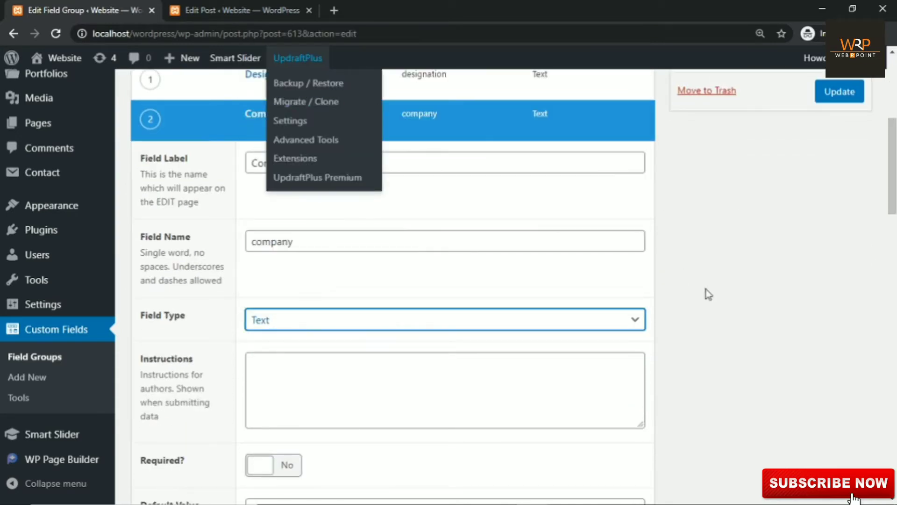
Add a third field below Company with the label "Image" and the field type Image
left_click_drag(894, 172, 894, 314)
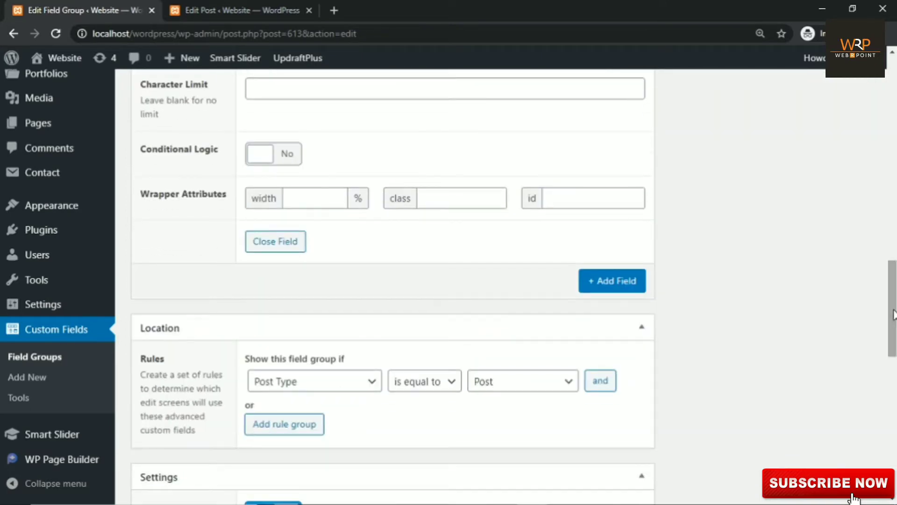
left_click(620, 282)
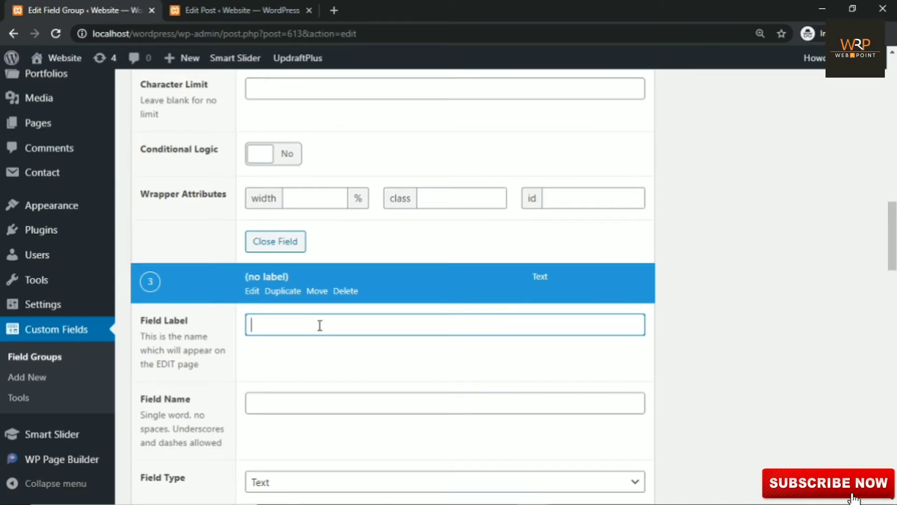
type("Image")
left_click_drag(893, 259, 893, 295)
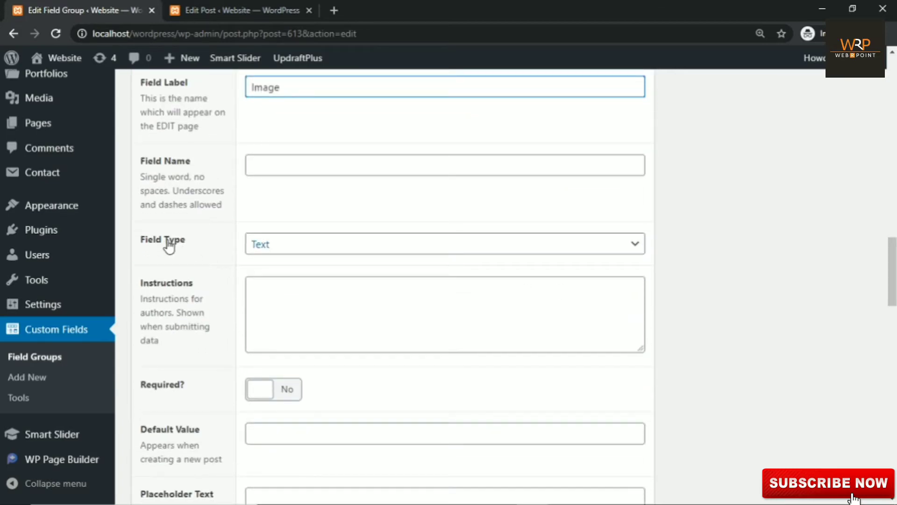
left_click(257, 248)
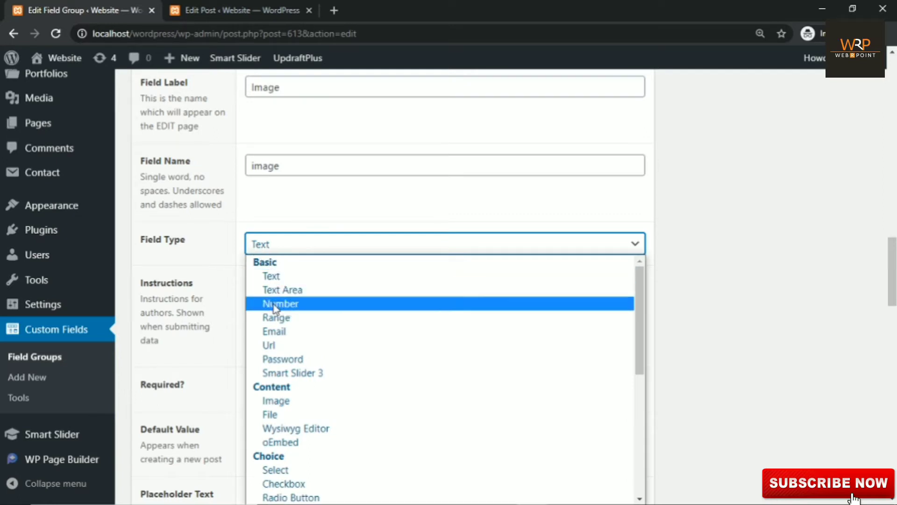
left_click(272, 401)
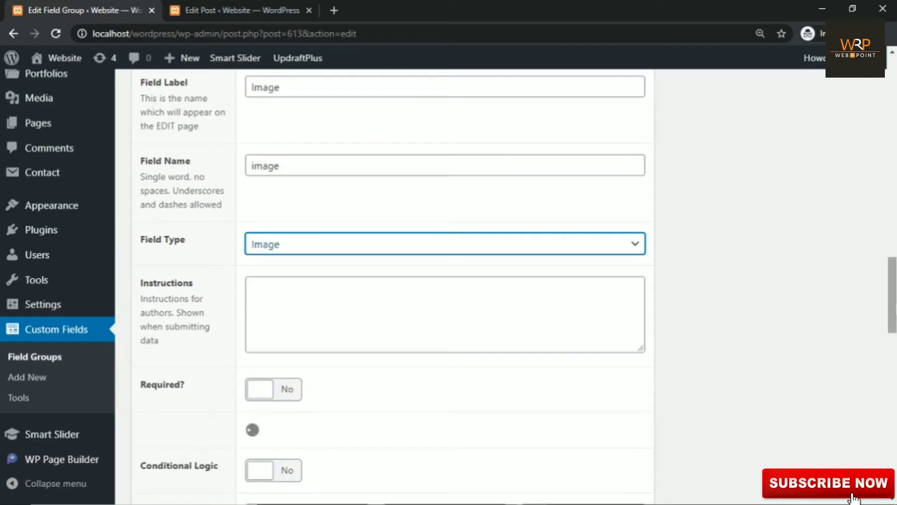
Choose Medium (300 x 300) as the Image field's preview size and update the field group
left_click(892, 317)
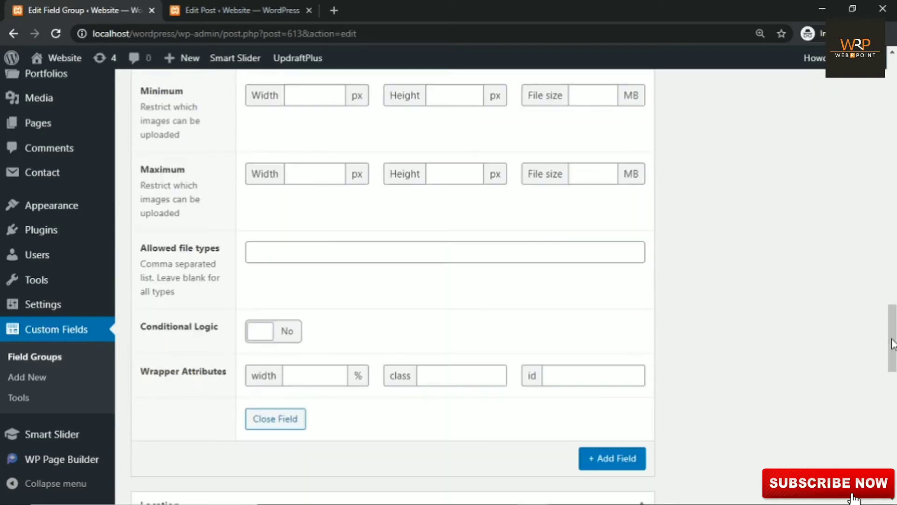
scroll(894, 343, "up", 7)
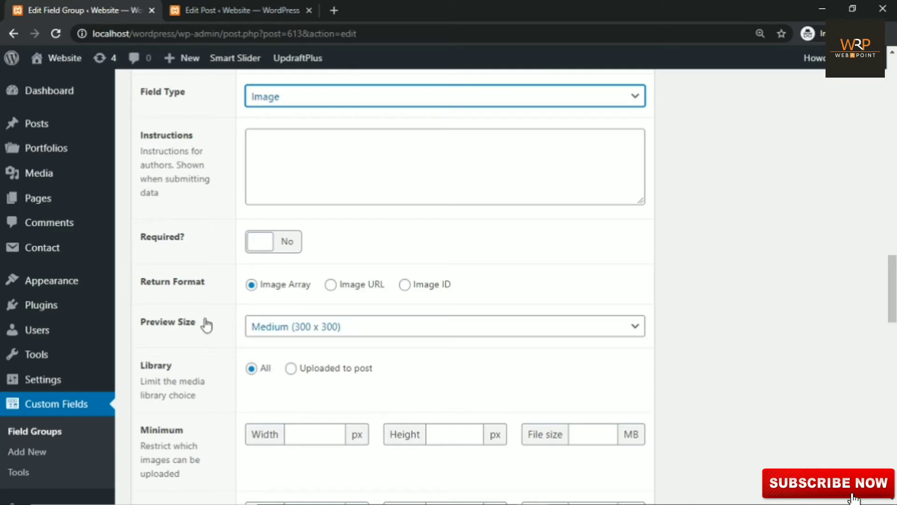
left_click(327, 327)
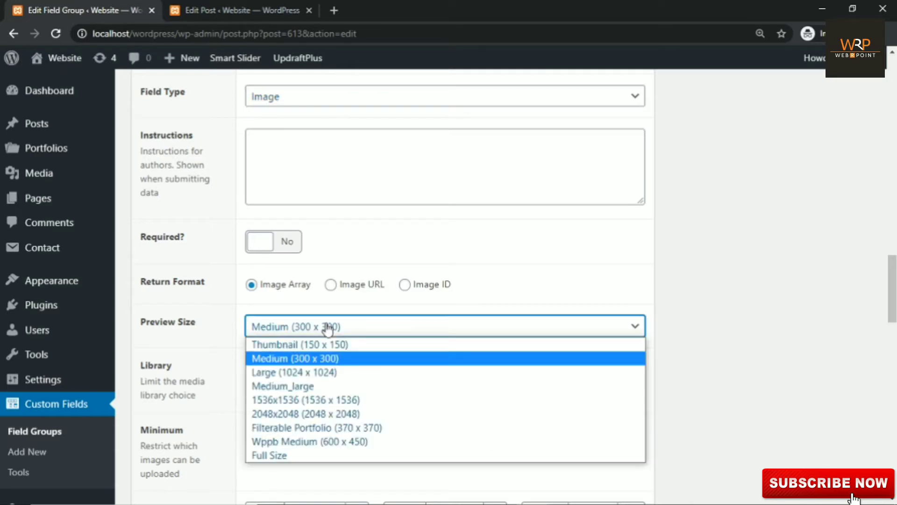
left_click(310, 358)
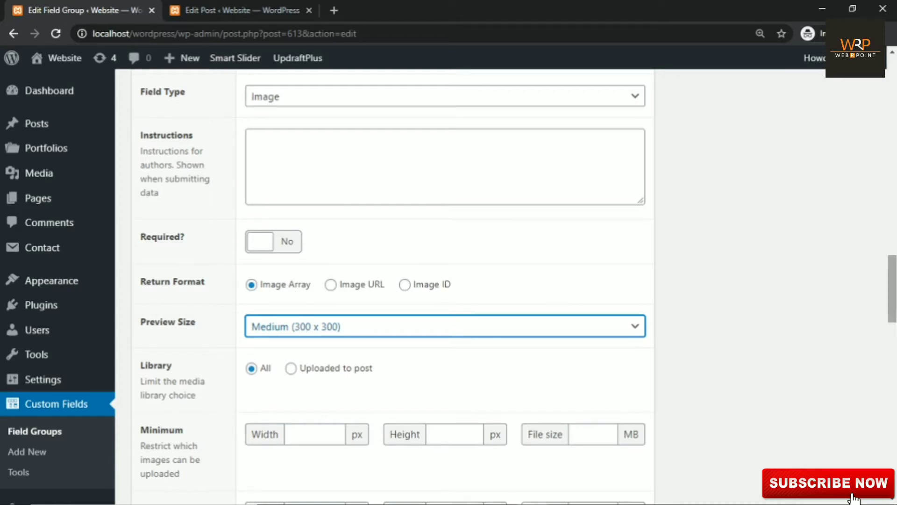
left_click_drag(892, 314, 894, 381)
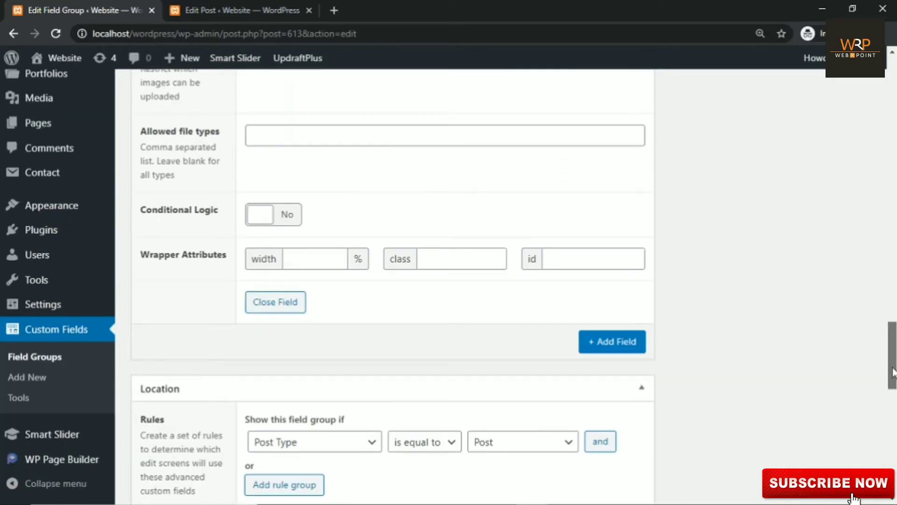
left_click_drag(893, 372, 892, 117)
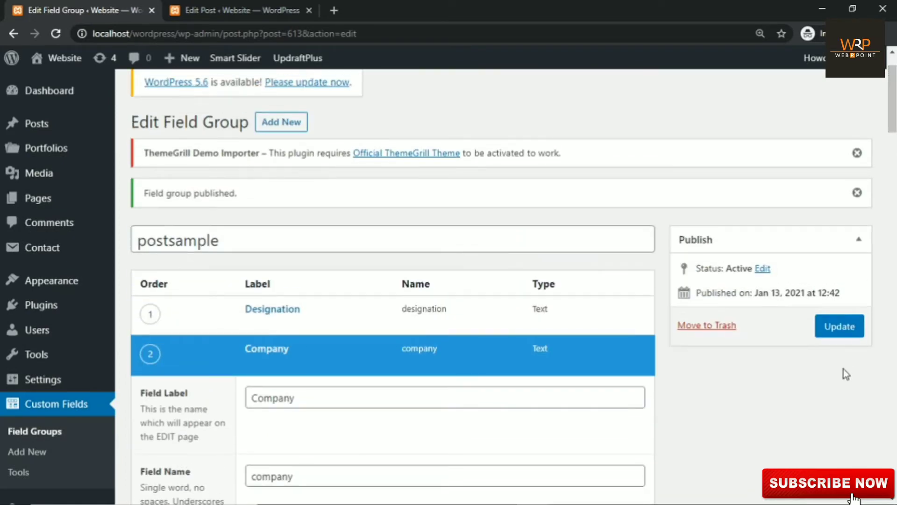
left_click(837, 333)
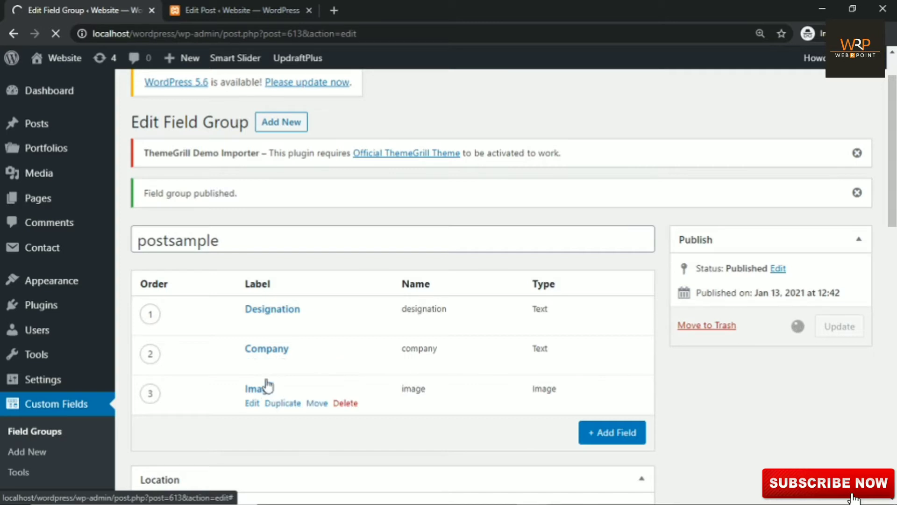
Return to the "What is Responsive Web Design (RWD) and how to use it?" post editor and reload it to examine the postsample fields
left_click(239, 10)
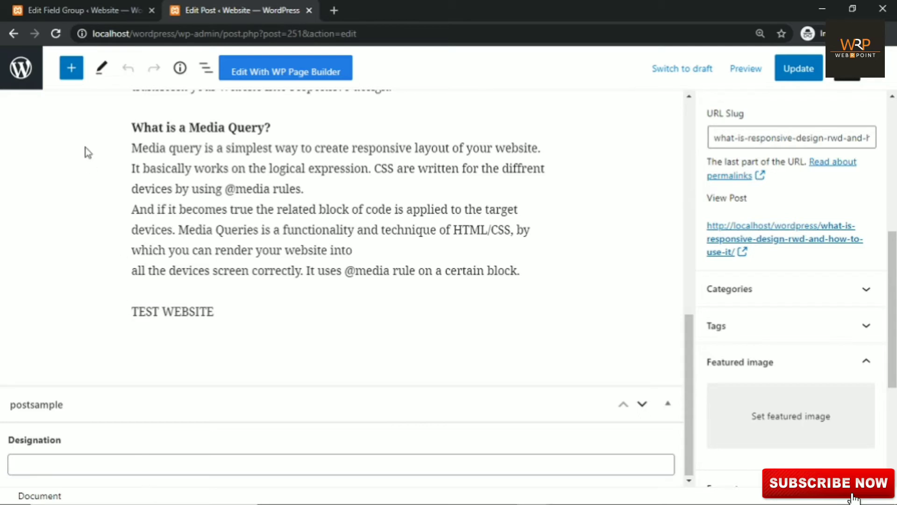
left_click(57, 31)
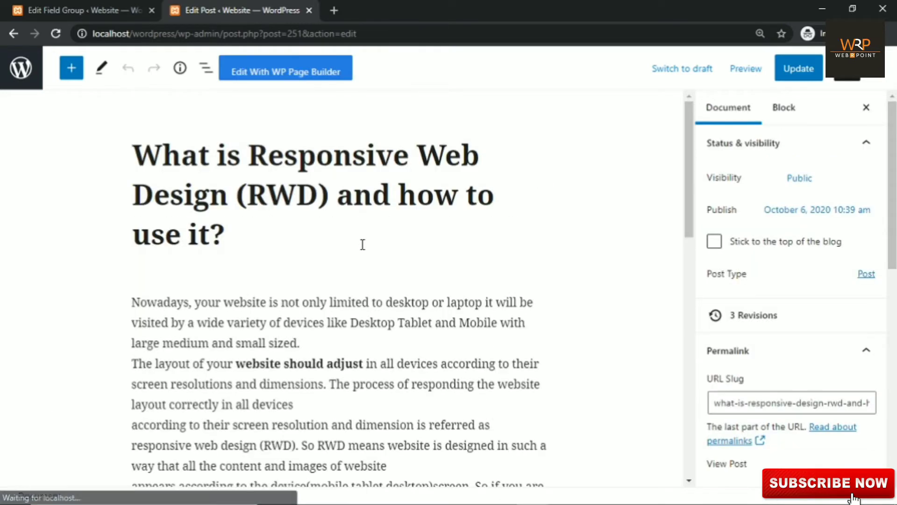
left_click_drag(689, 233, 681, 440)
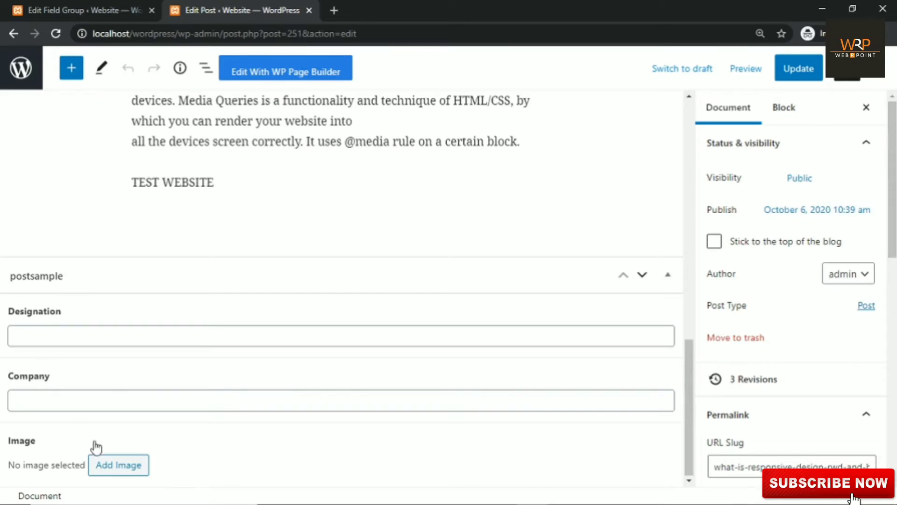
left_click_drag(688, 421, 686, 180)
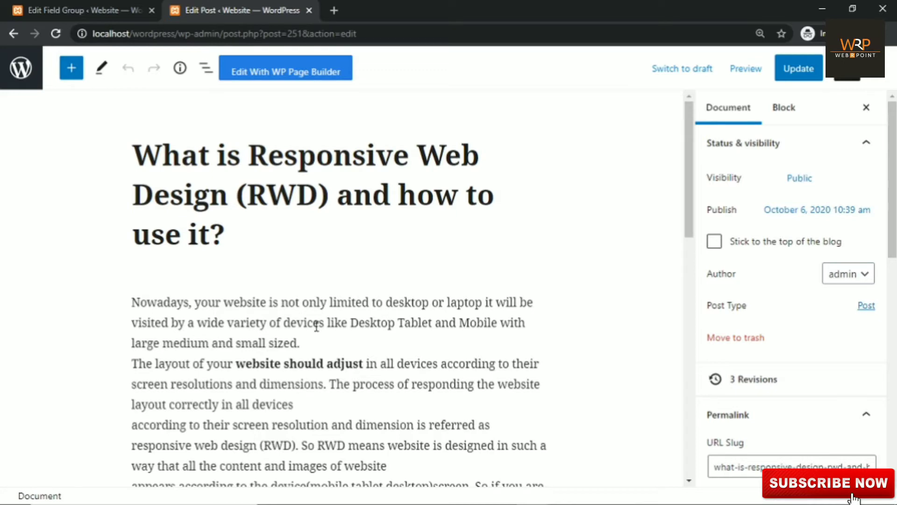
left_click(317, 342)
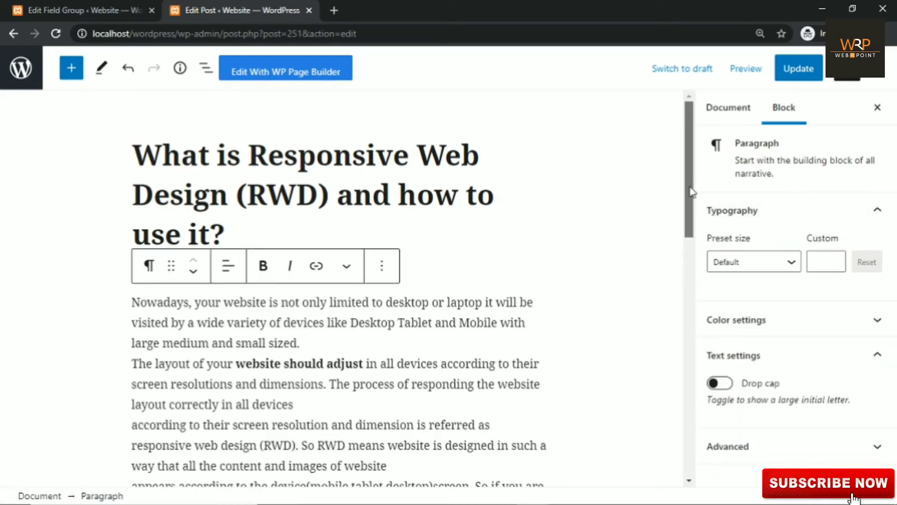
Fill in the post's postsample fields with "WEB DEVELOPER" as the Designation and "WEBRPOINT" as the Company
left_click_drag(690, 190, 691, 498)
left_click(69, 333)
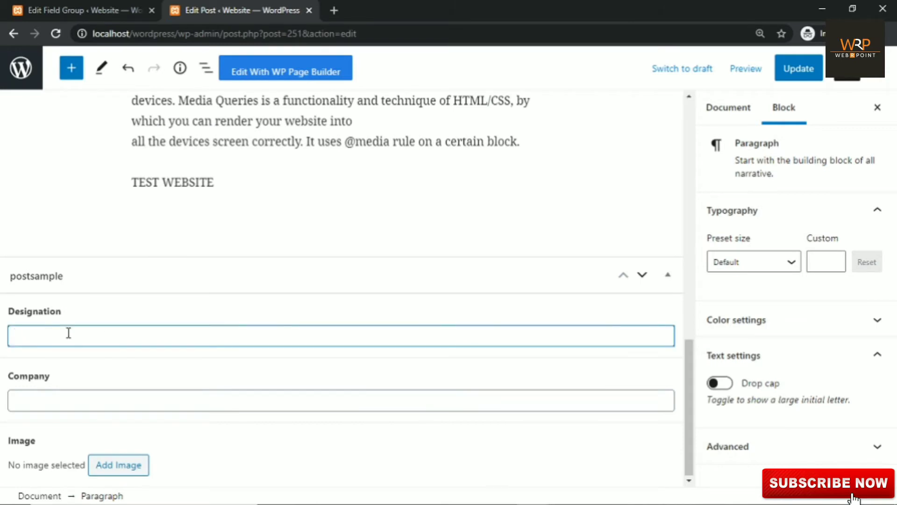
type("WEB DEVELOPER")
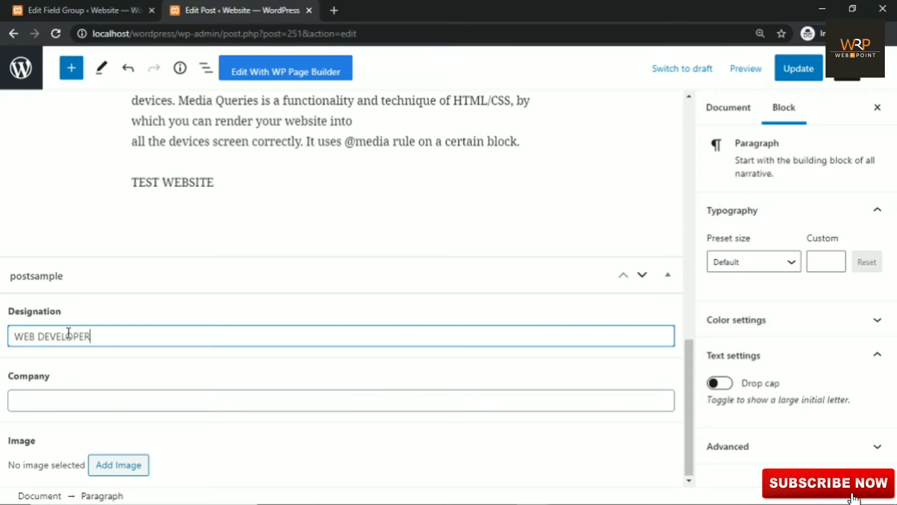
left_click(42, 400)
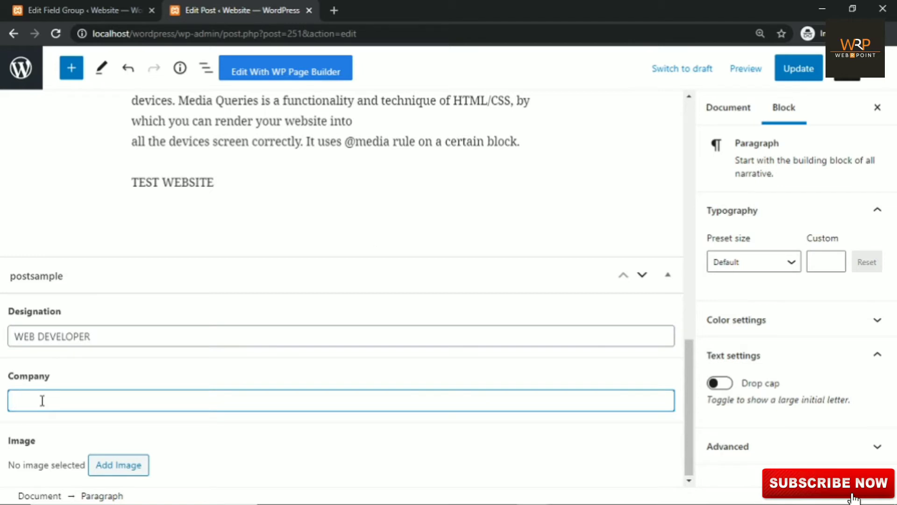
type("WEBRPOINT")
Assign the suited man avatar, download.png, from the media library to the Image field and update the post
left_click(120, 471)
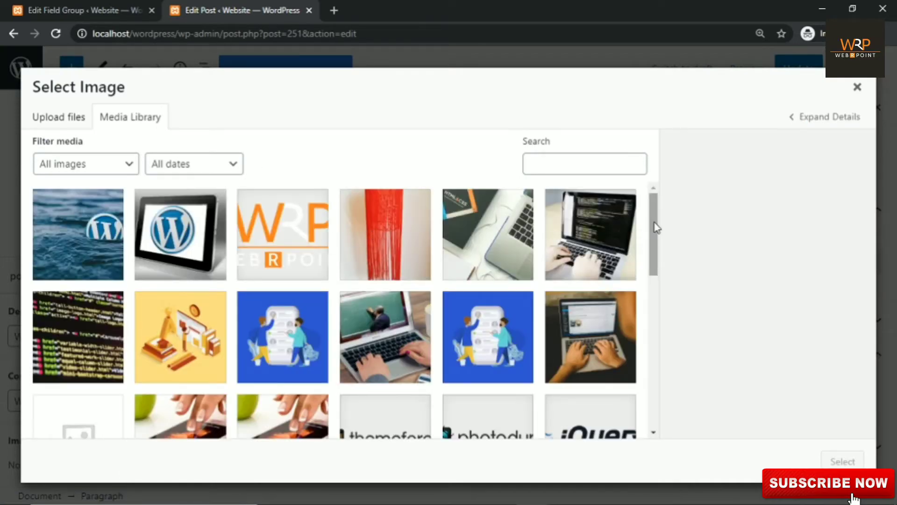
left_click_drag(657, 227, 650, 397)
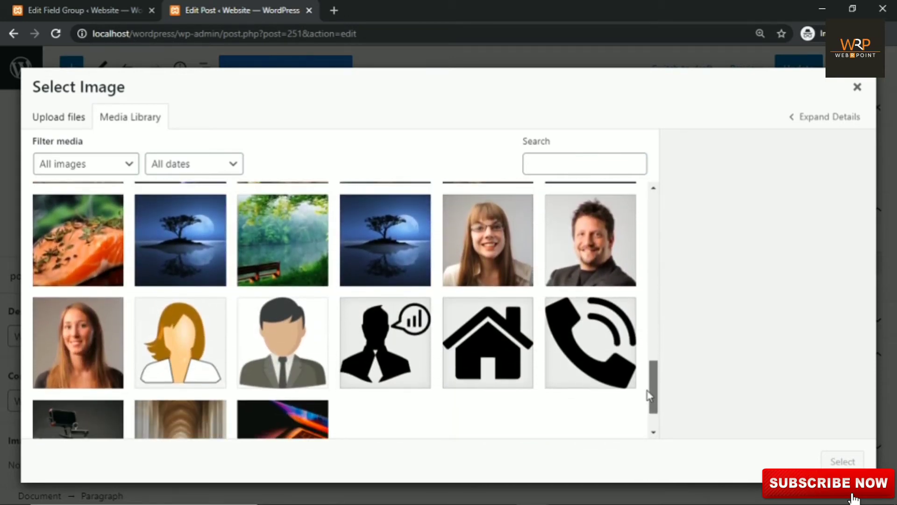
left_click(264, 362)
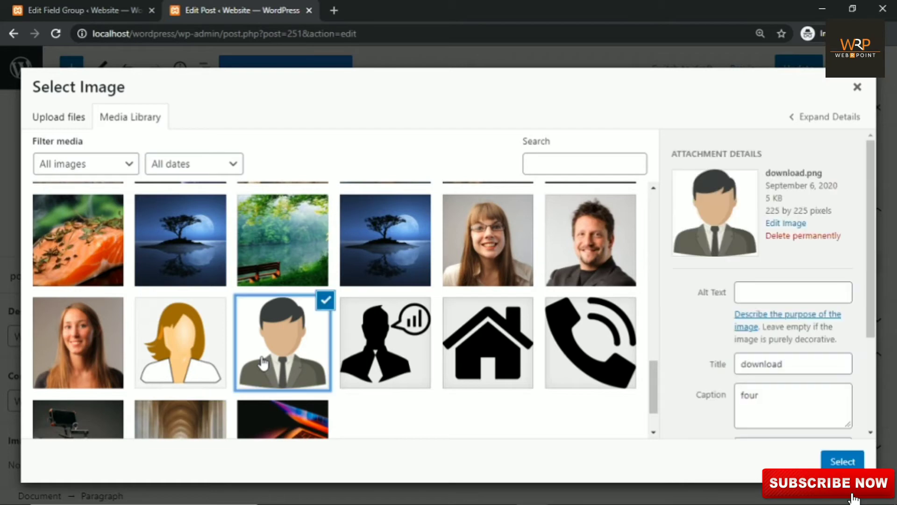
left_click(836, 461)
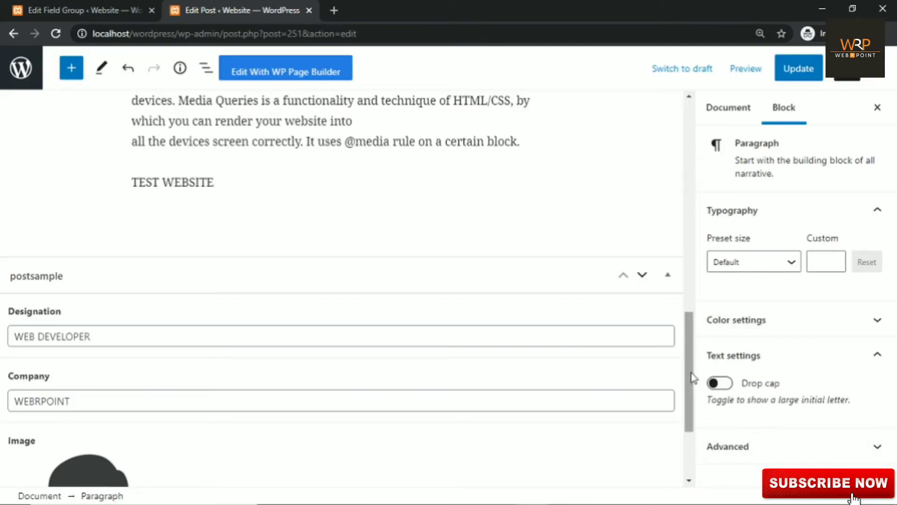
left_click_drag(691, 377, 679, 431)
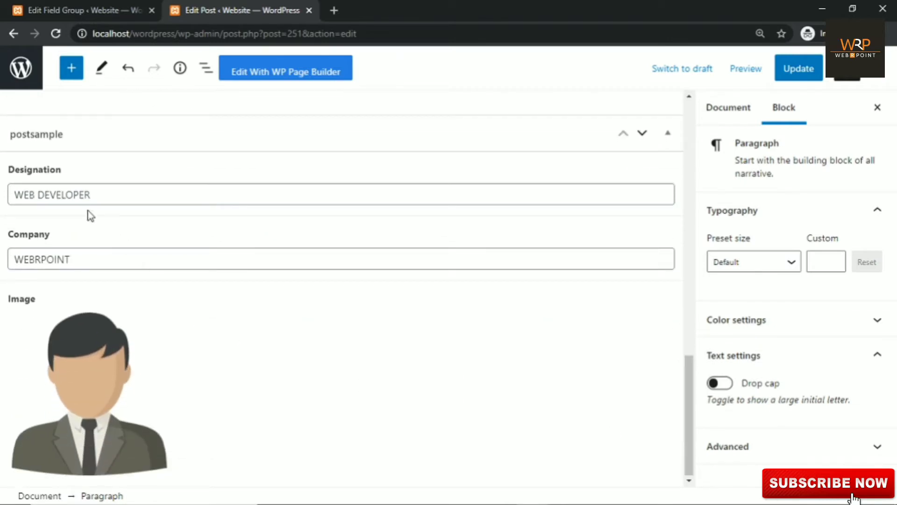
mouse_move(70, 362)
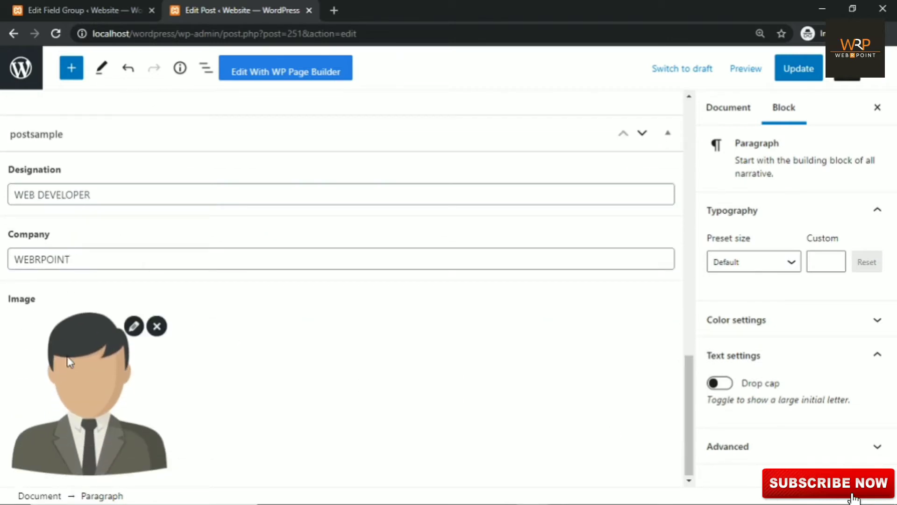
left_click(803, 68)
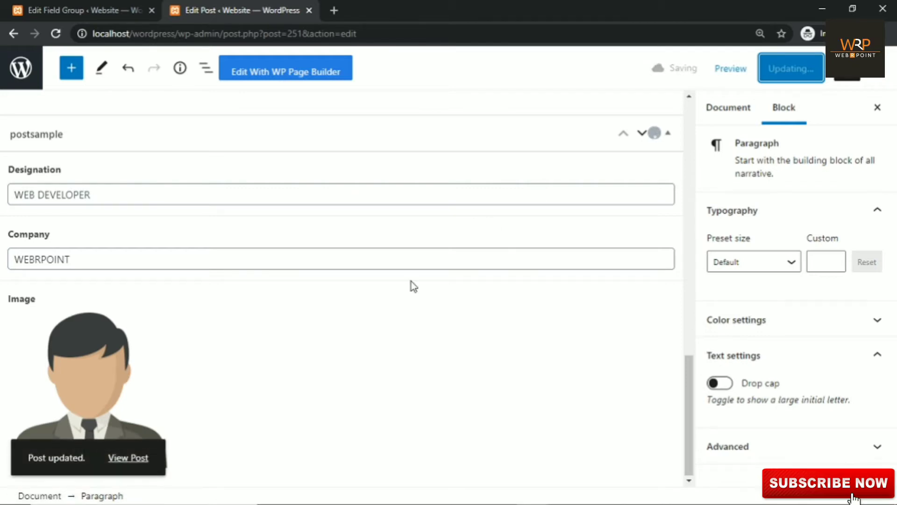
Open the published post in a new tab and examine its page for the custom field values
right_click(129, 455)
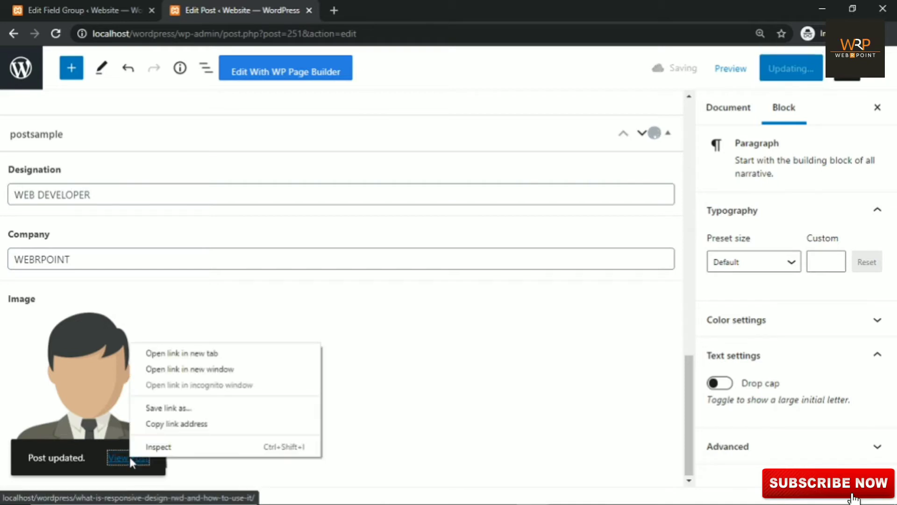
left_click(186, 354)
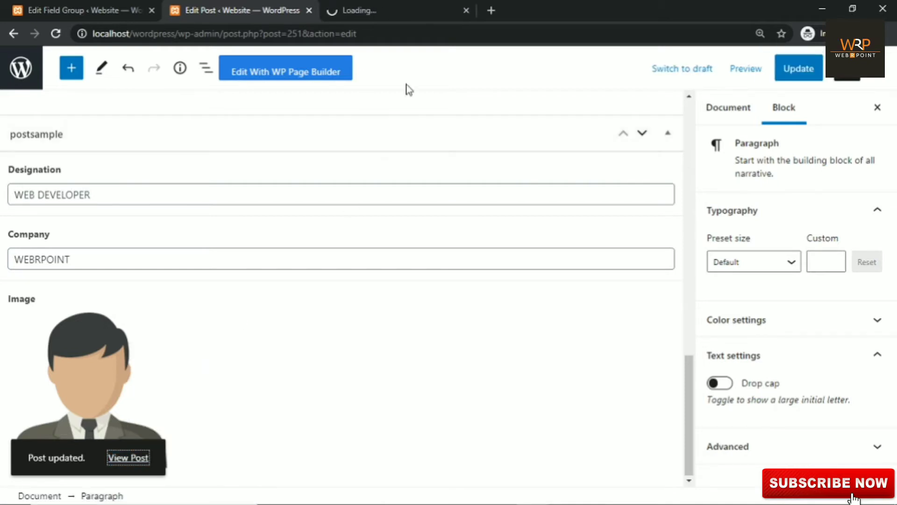
left_click(385, 6)
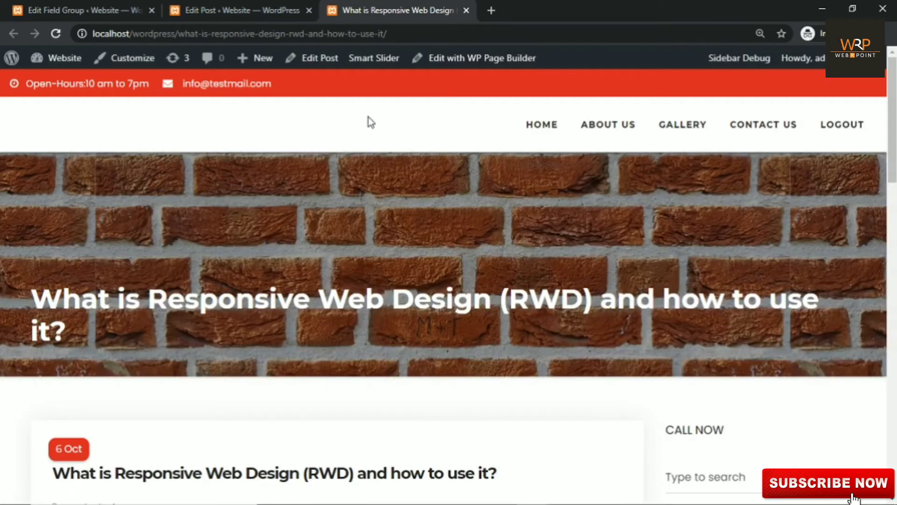
left_click_drag(894, 131, 895, 224)
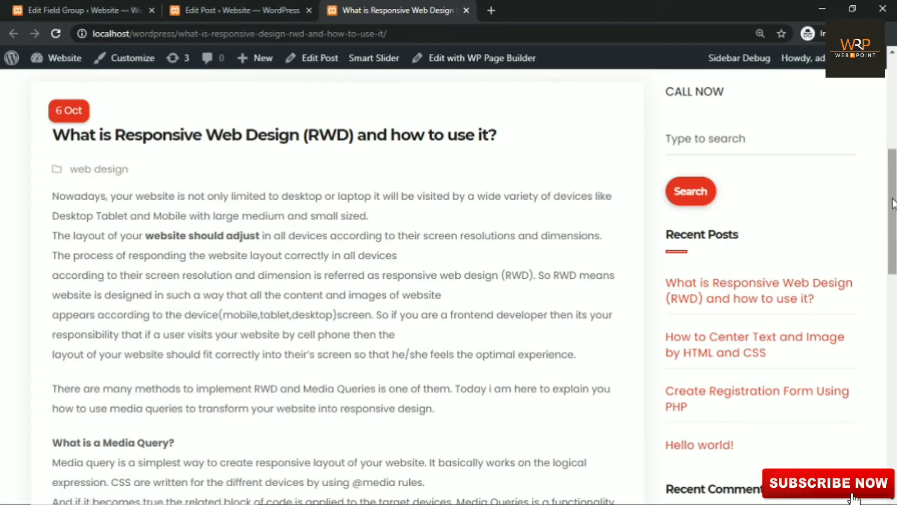
left_click_drag(893, 203, 893, 125)
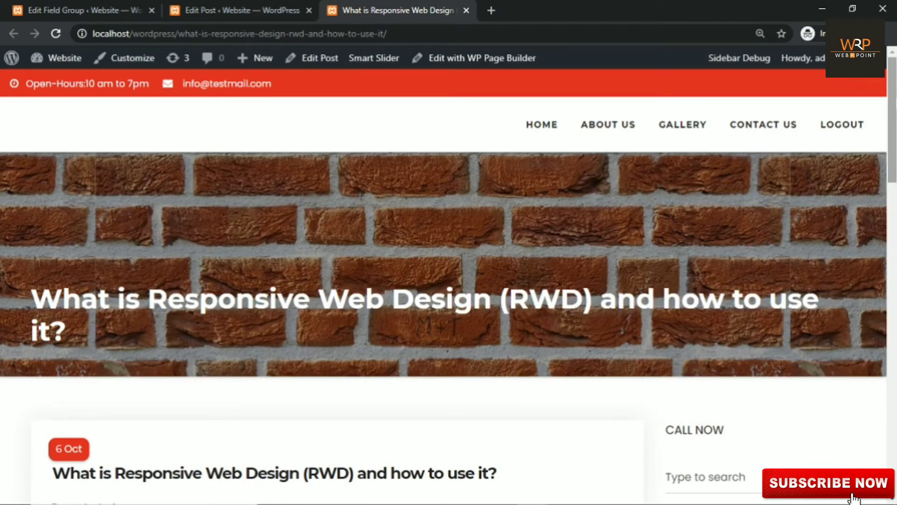
Switch to File Explorer and open the site's themes folder at xampp\htdocs\wordpress\wp-content\themes
left_click(123, 9)
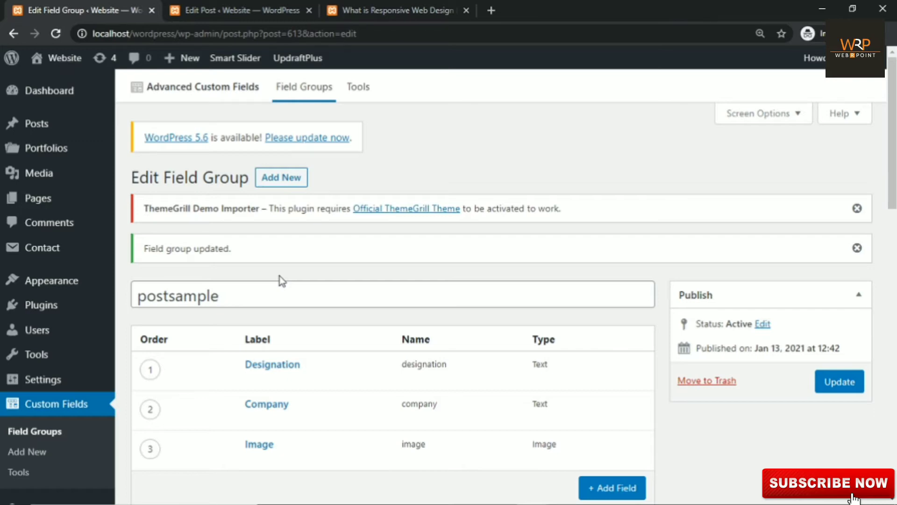
mouse_move(339, 493)
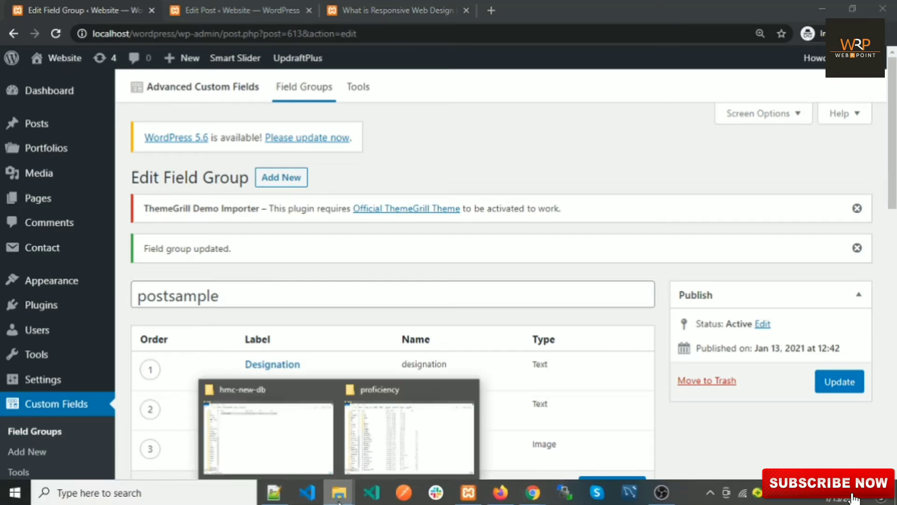
left_click(393, 442)
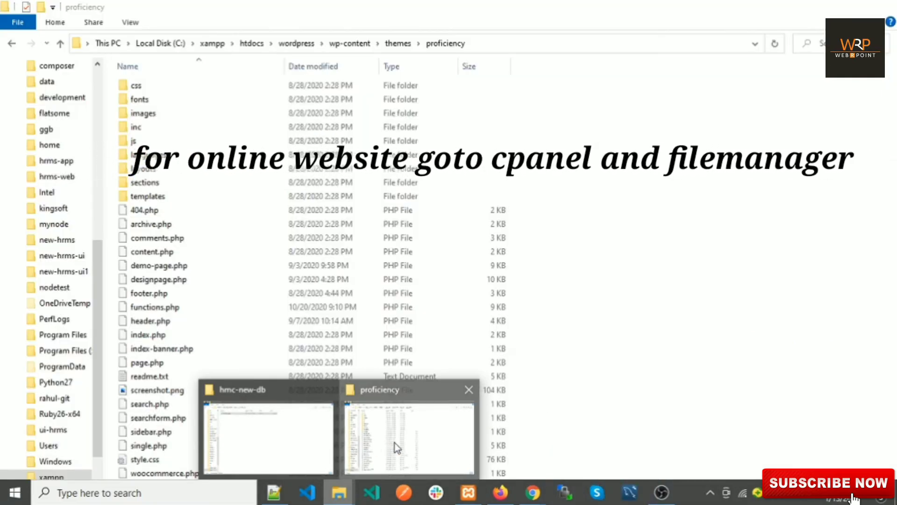
left_click(217, 45)
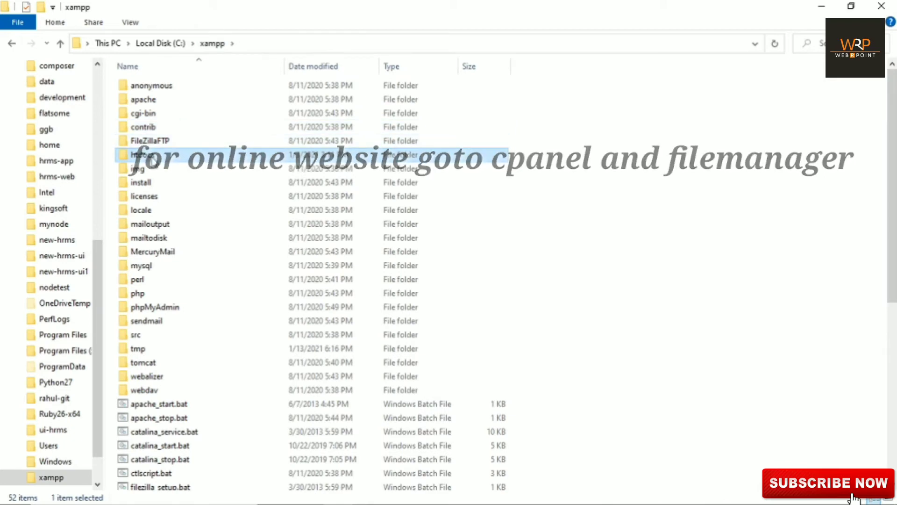
double_click(149, 154)
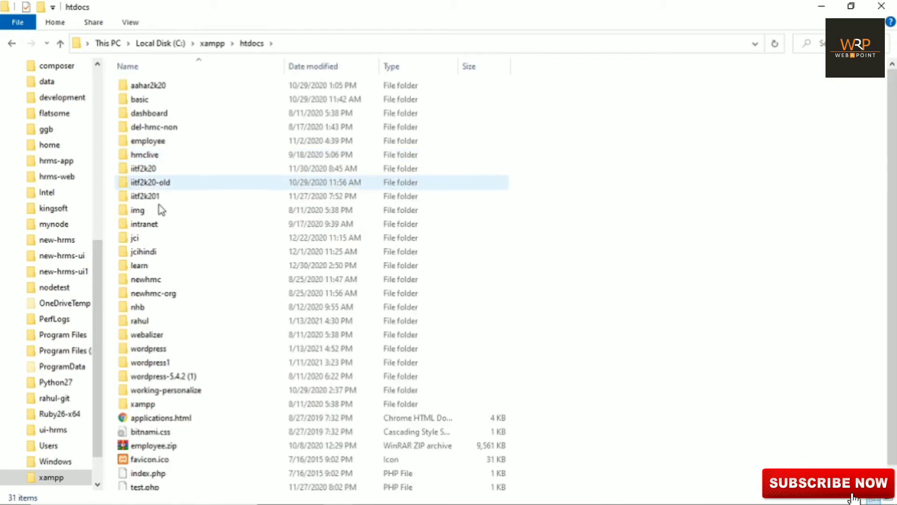
double_click(149, 350)
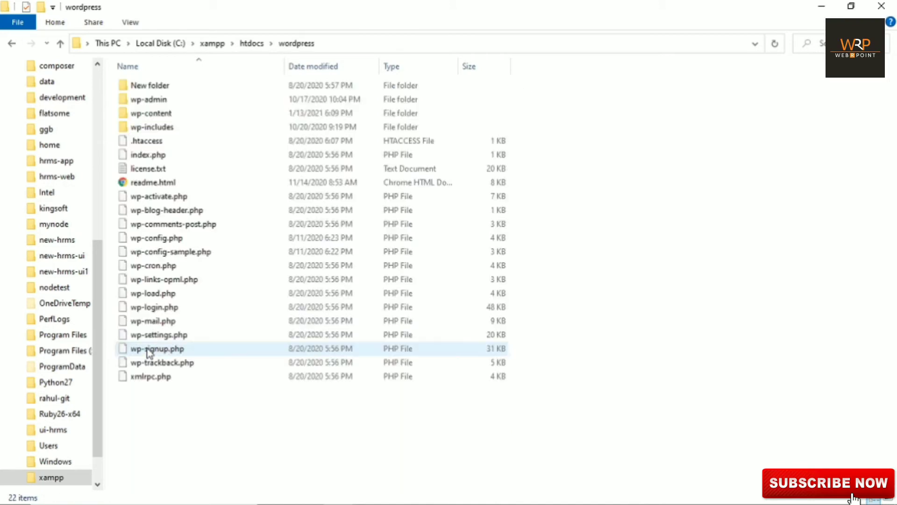
double_click(151, 114)
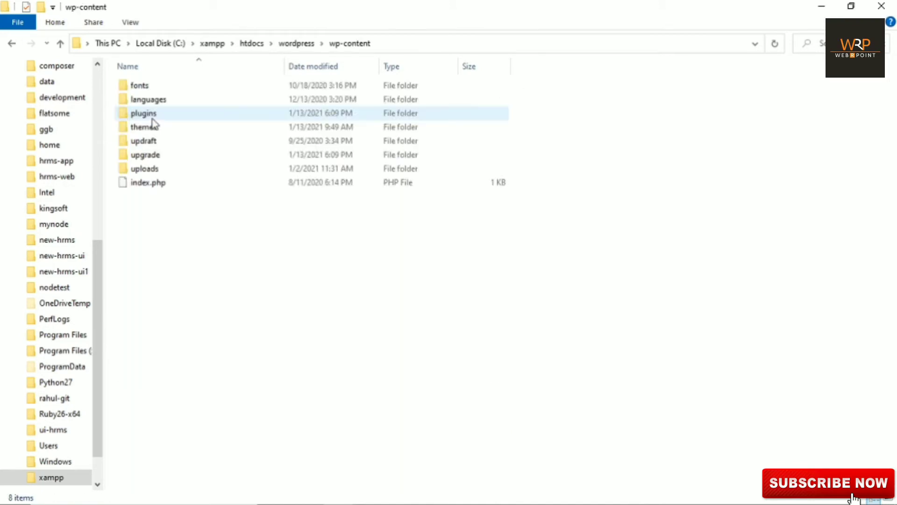
double_click(152, 133)
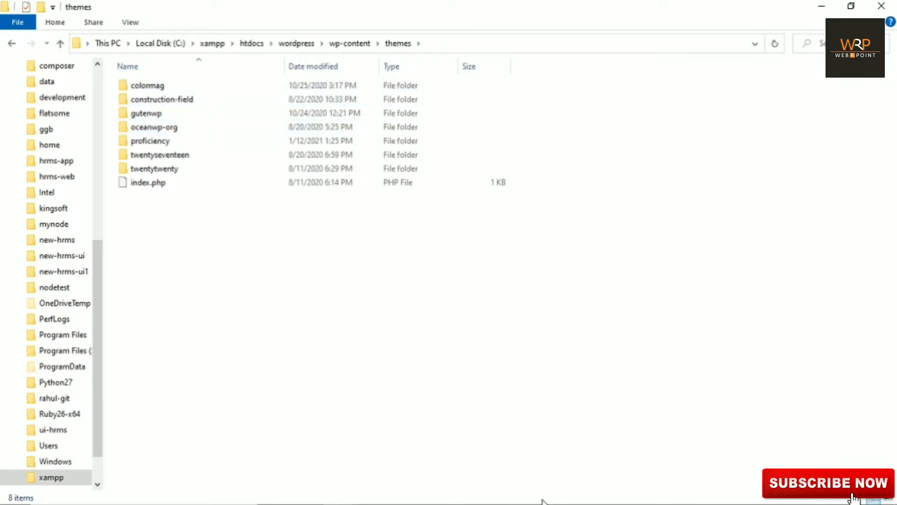
Check which theme is active on WordPress's Themes page in Chrome, and return to the themes folder in File Explorer
mouse_move(544, 491)
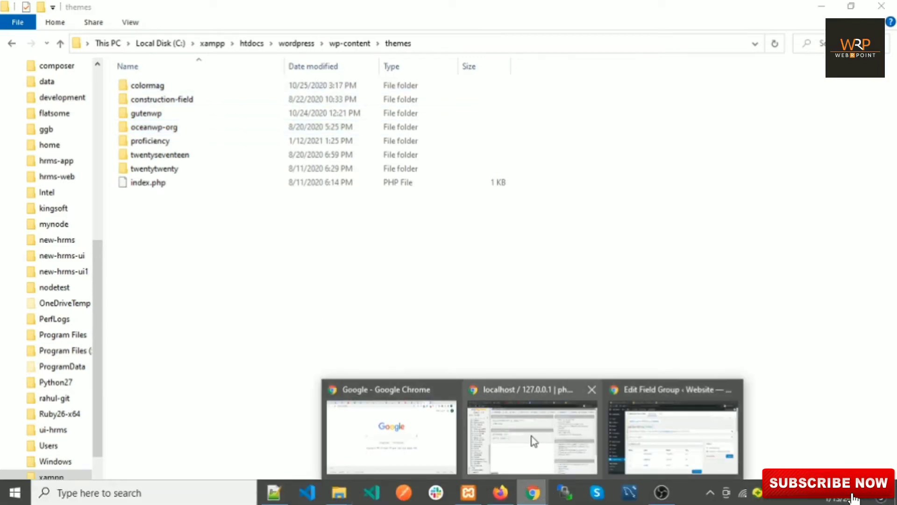
left_click(695, 431)
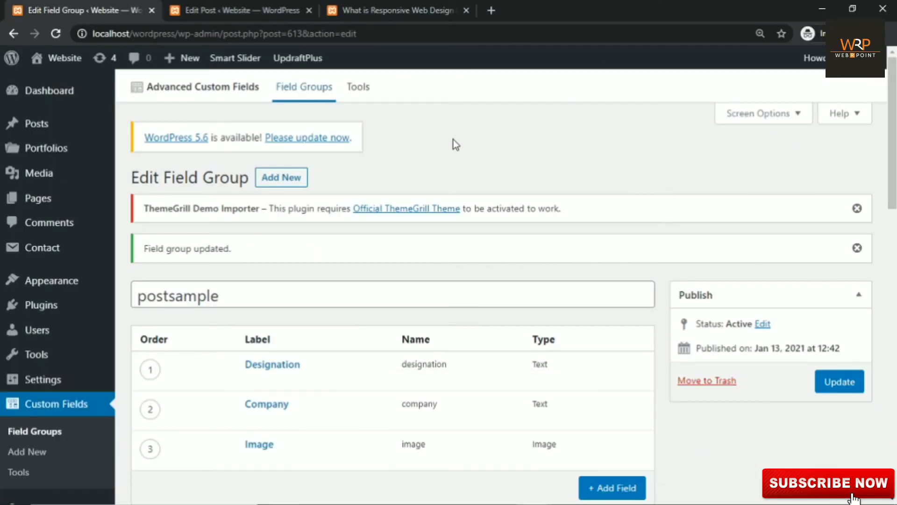
mouse_move(70, 292)
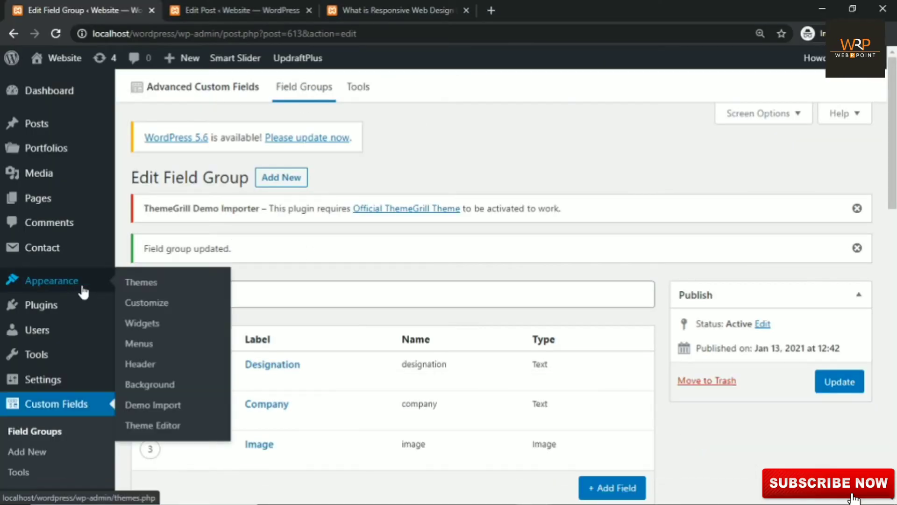
left_click(140, 286)
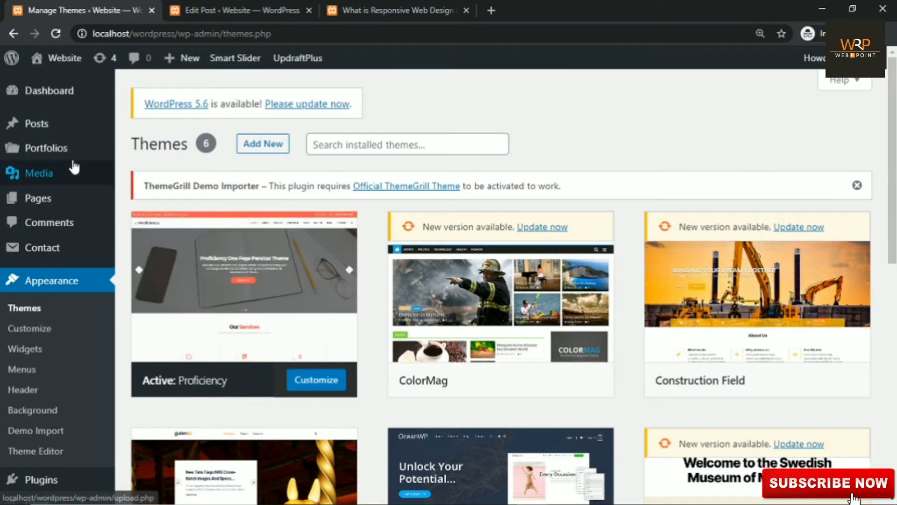
left_click(16, 34)
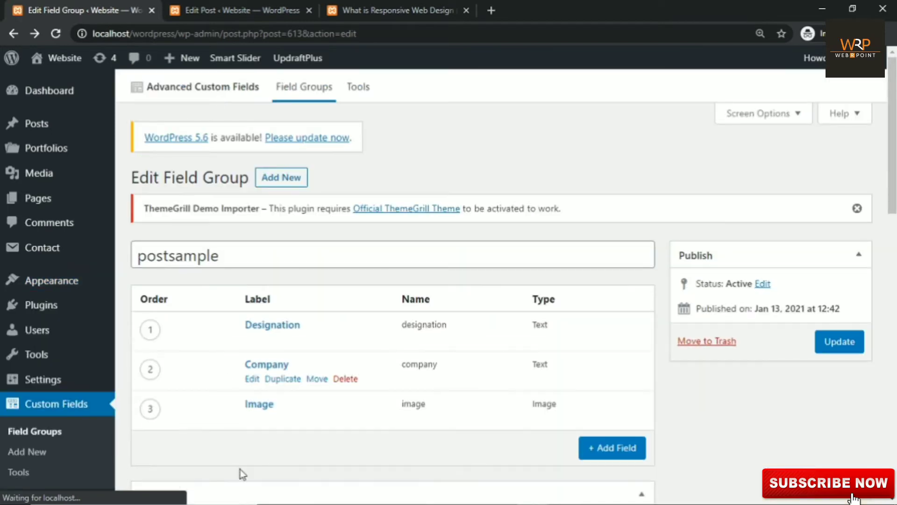
mouse_move(339, 492)
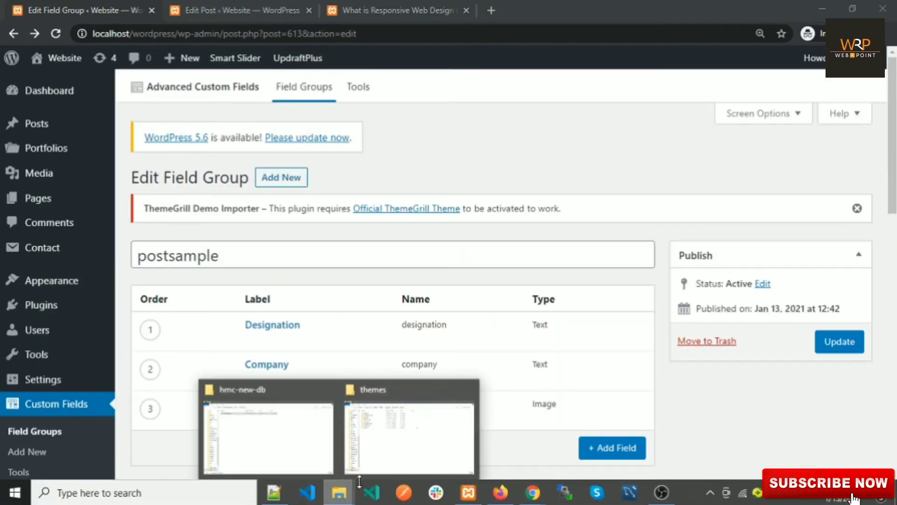
left_click(410, 454)
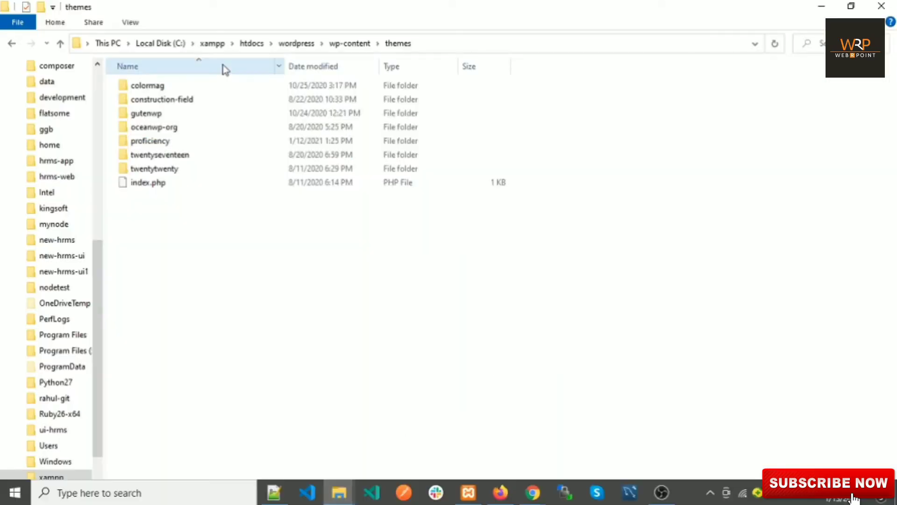
Open single.php from the proficiency theme folder in Notepad++ and look through its opening template code
double_click(151, 141)
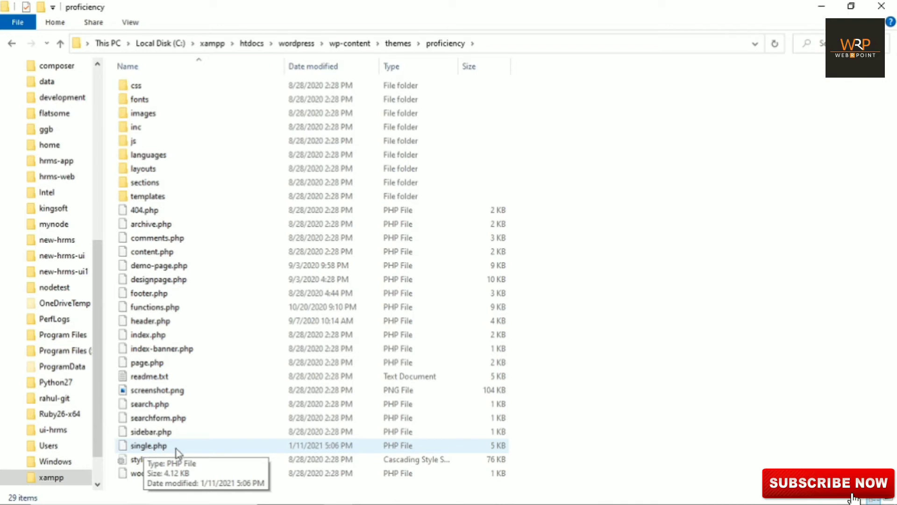
left_click(151, 450)
double_click(150, 448)
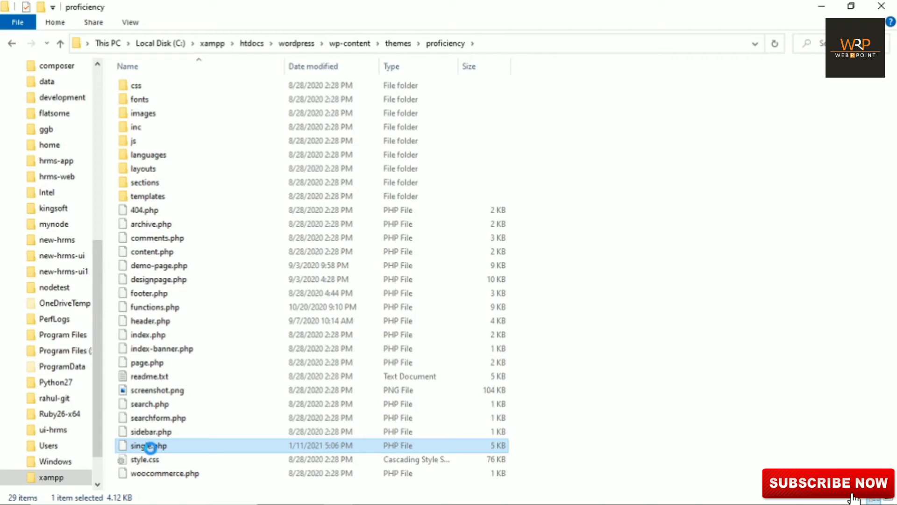
right_click(151, 448)
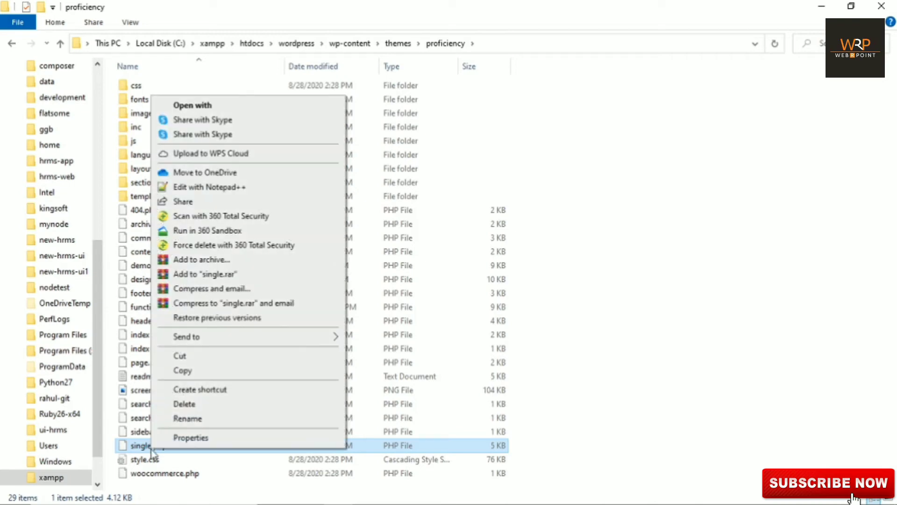
left_click(231, 188)
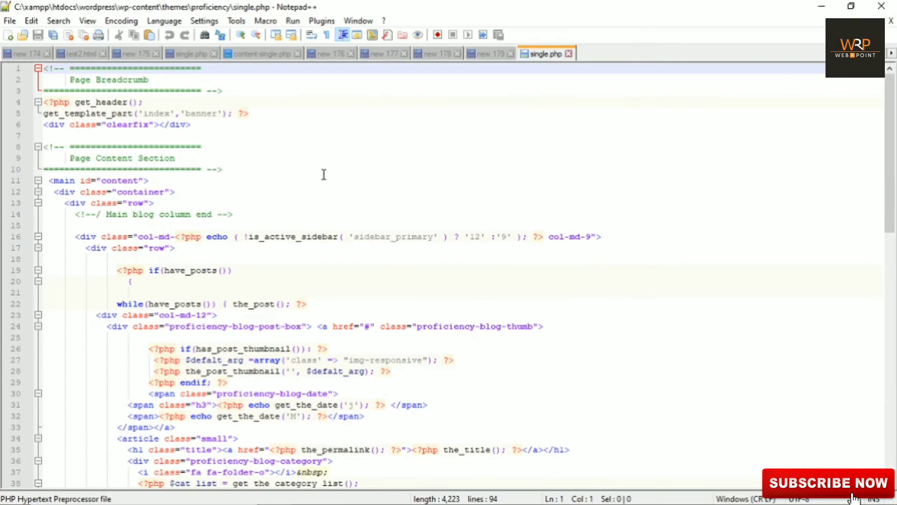
left_click(323, 175)
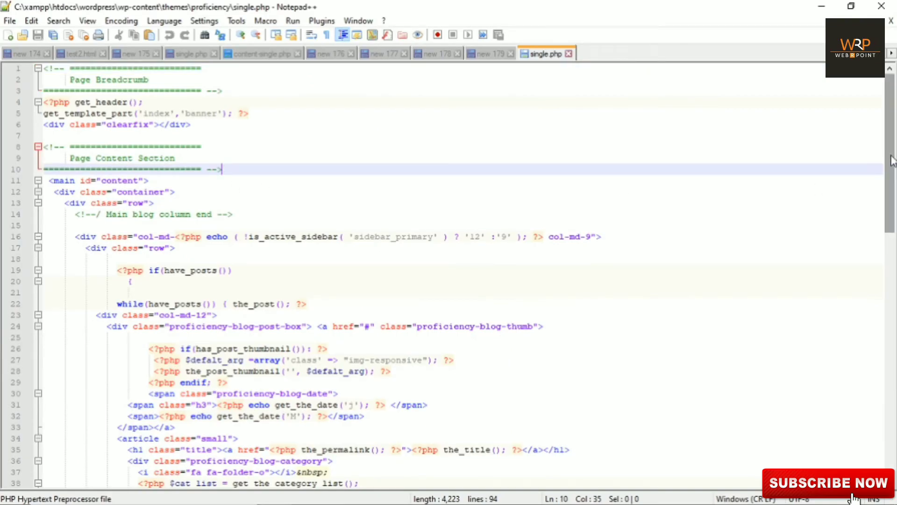
mouse_move(892, 122)
left_mouse_down()
mouse_move(875, 326)
mouse_move(878, 433)
mouse_move(893, 116)
left_mouse_up()
left_click(326, 249)
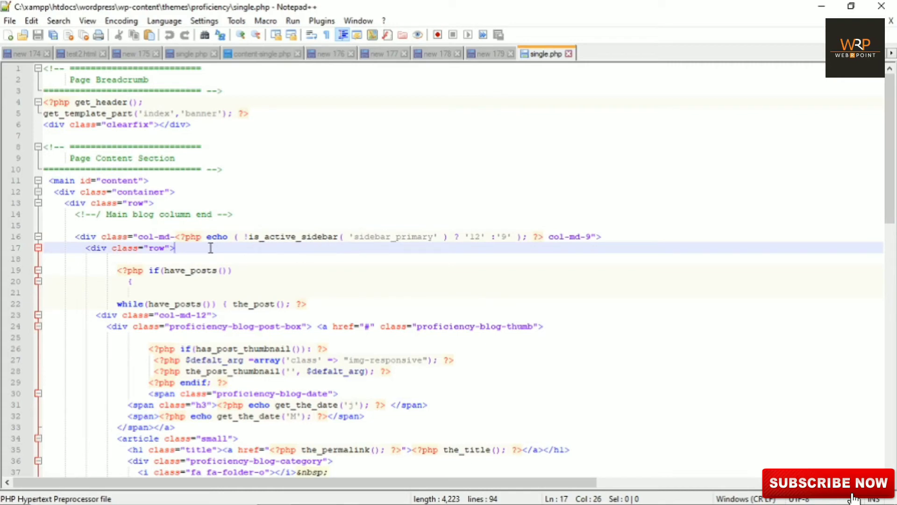
Review the published responsive web design post's title and content layout in Chrome, and return to single.php in Notepad++
mouse_move(523, 503)
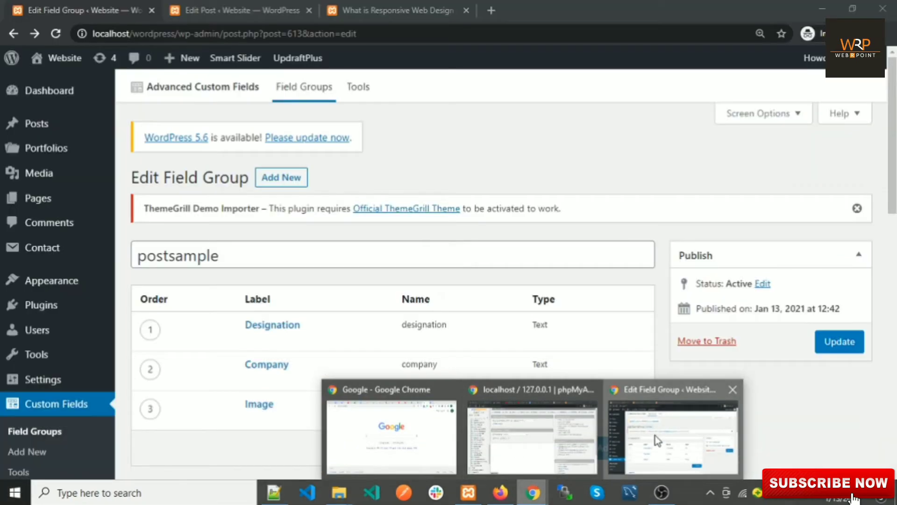
left_click(656, 436)
left_click(356, 7)
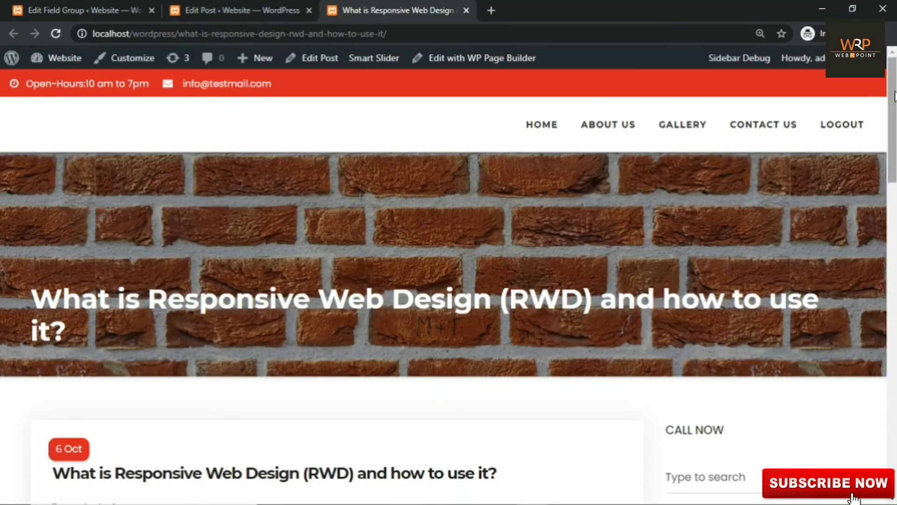
left_click_drag(893, 102, 893, 169)
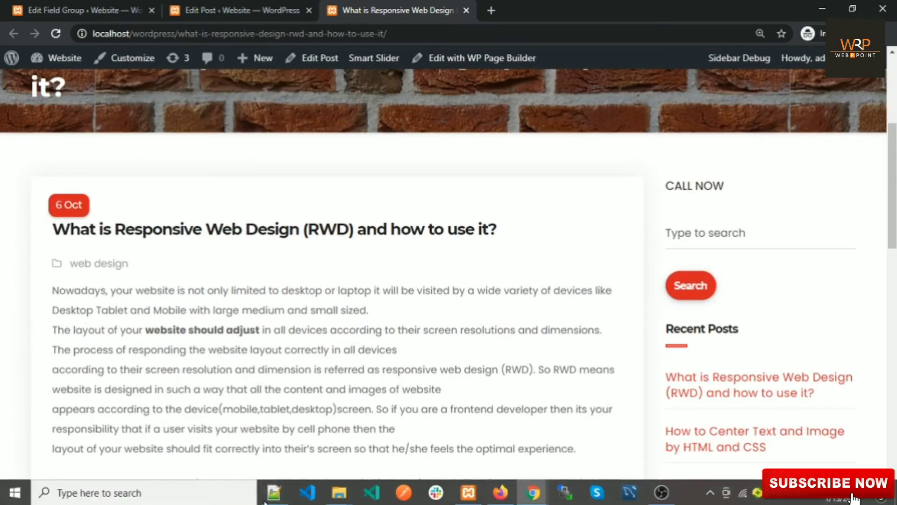
left_click(274, 493)
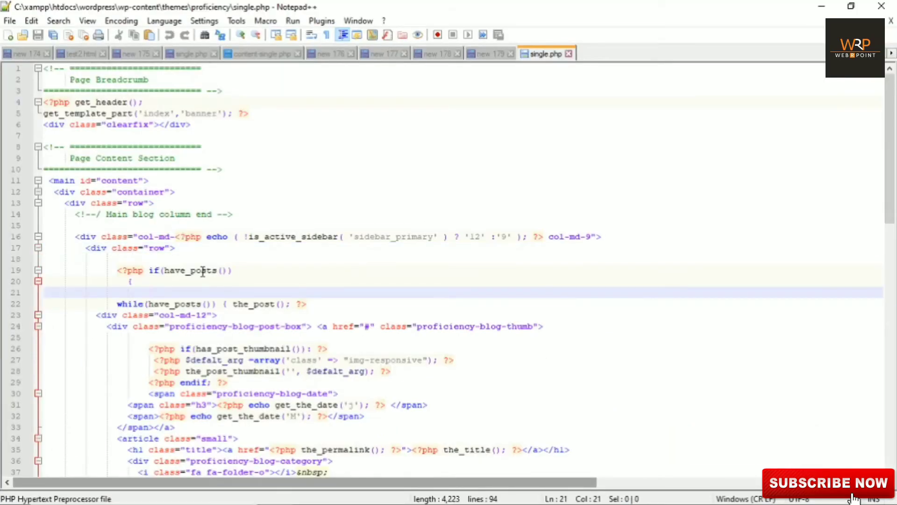